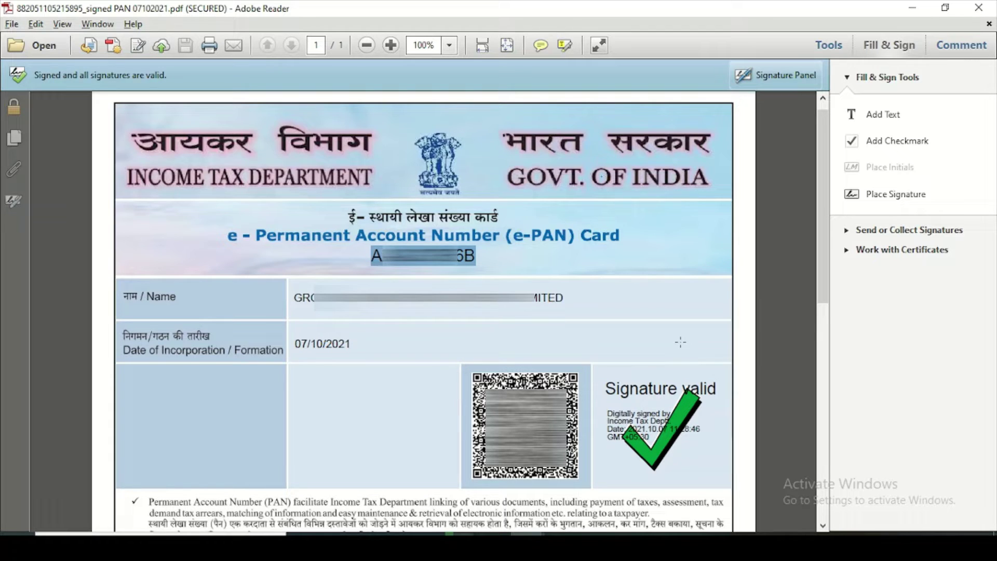
# - Select the ePAN validity note below the card images and follow its link to ePAN.pdf
pyautogui.scroll(-10, 681, 341)
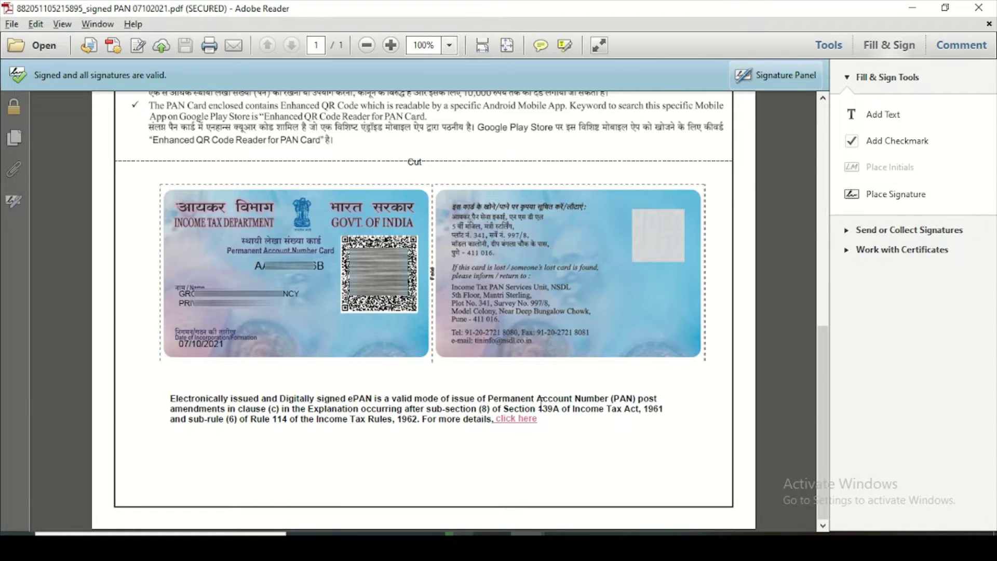
pyautogui.moveTo(255, 412); pyautogui.dragTo(526, 419)
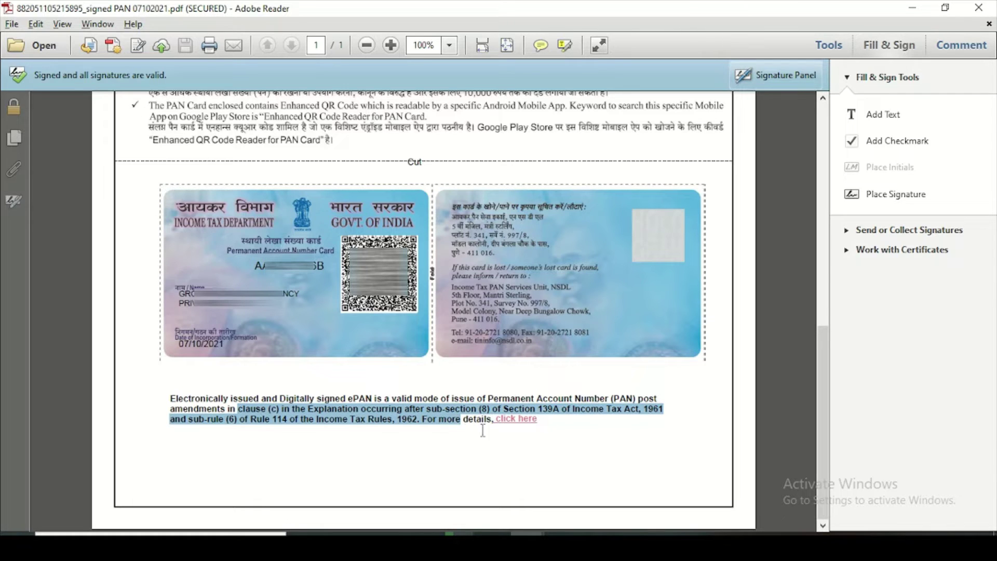
pyautogui.click(519, 421)
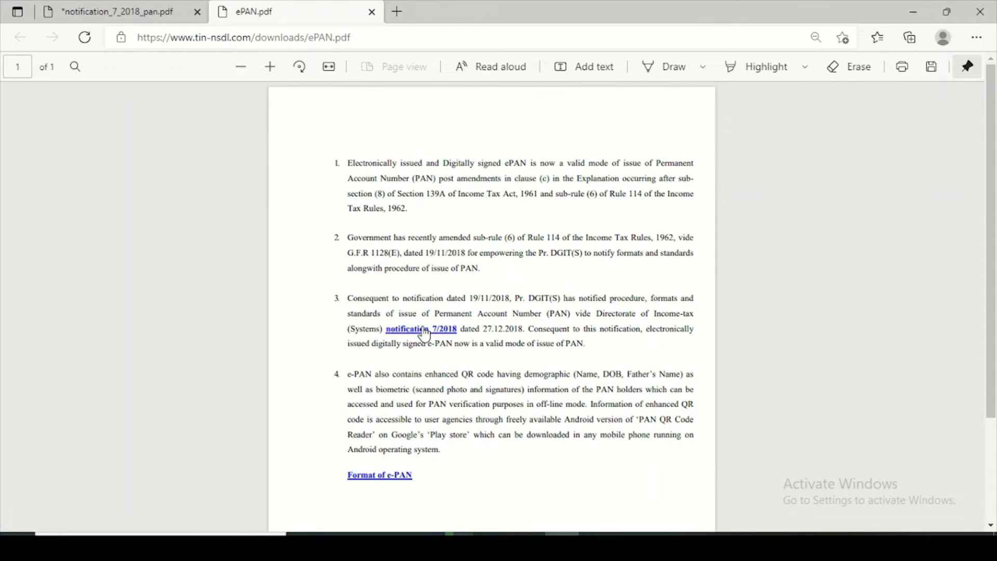
# - Open the Notification 7/2018 document, cancelling the attempt to close the annotated copy's tab
pyautogui.click(423, 331)
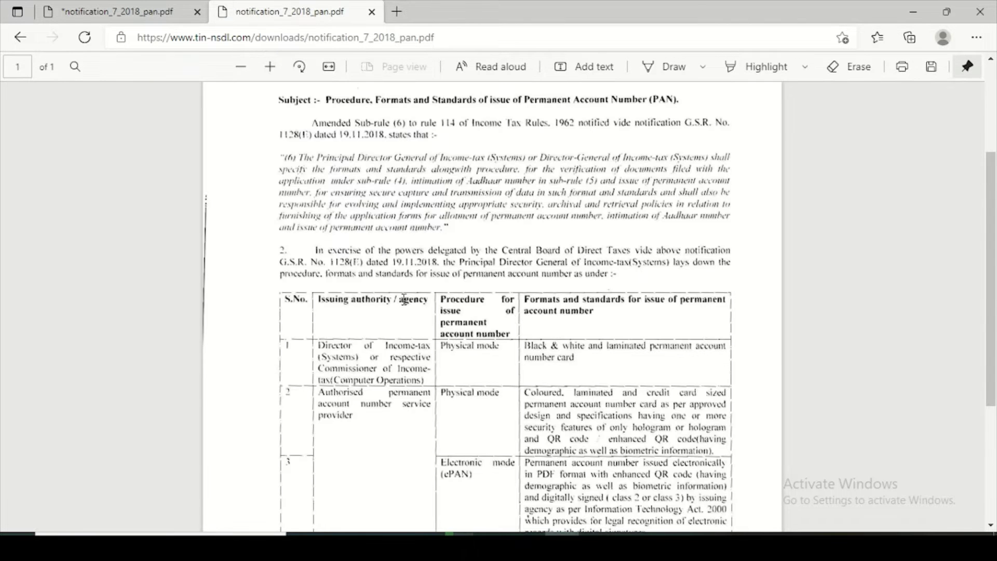
pyautogui.scroll(-4, 427, 311)
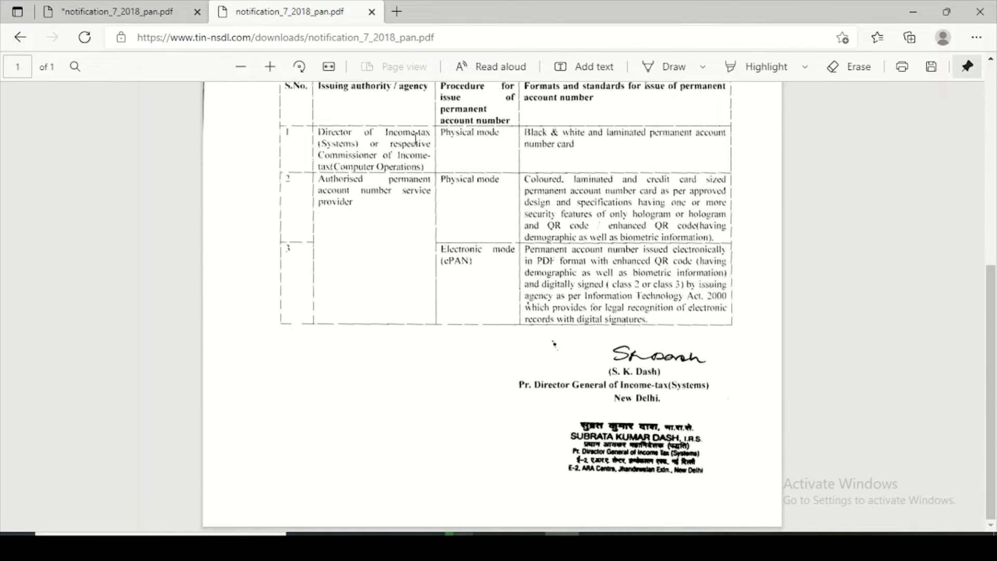
pyautogui.click(197, 13)
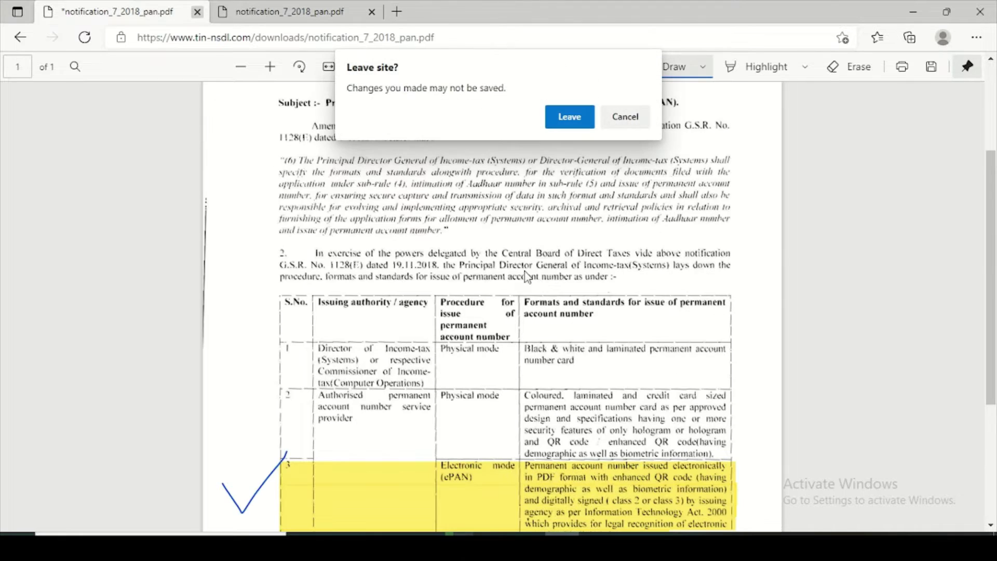
pyautogui.click(612, 115)
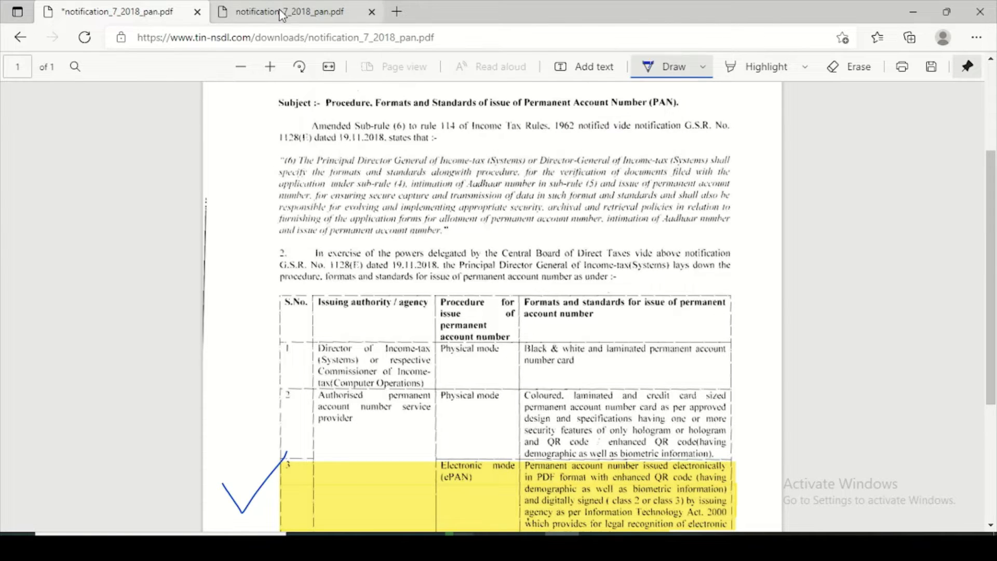
# - Switch tabs back to the annotated notification copy and scroll to its ticked ePAN row
pyautogui.click(285, 16)
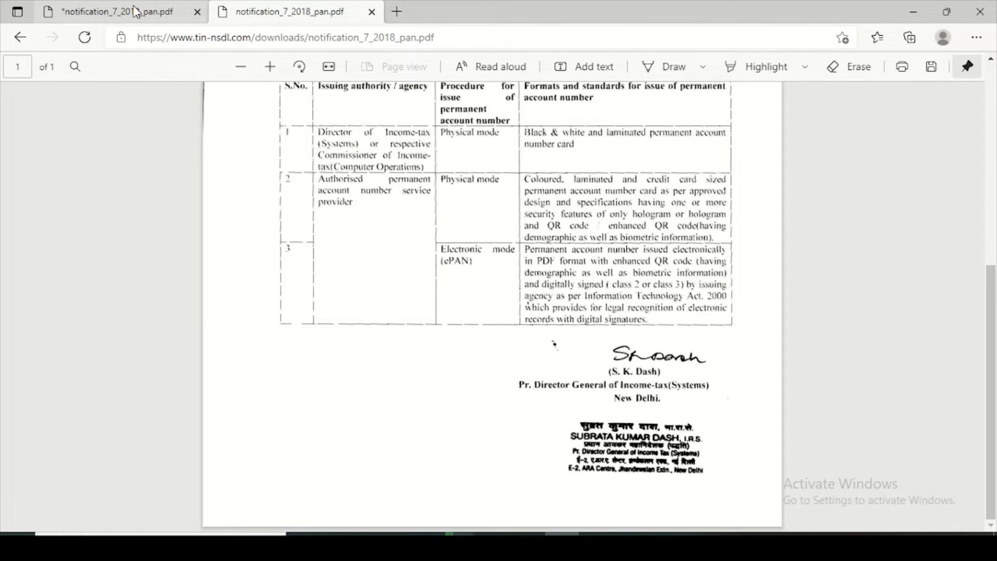
pyautogui.click(153, 18)
pyautogui.scroll(-4, 460, 259)
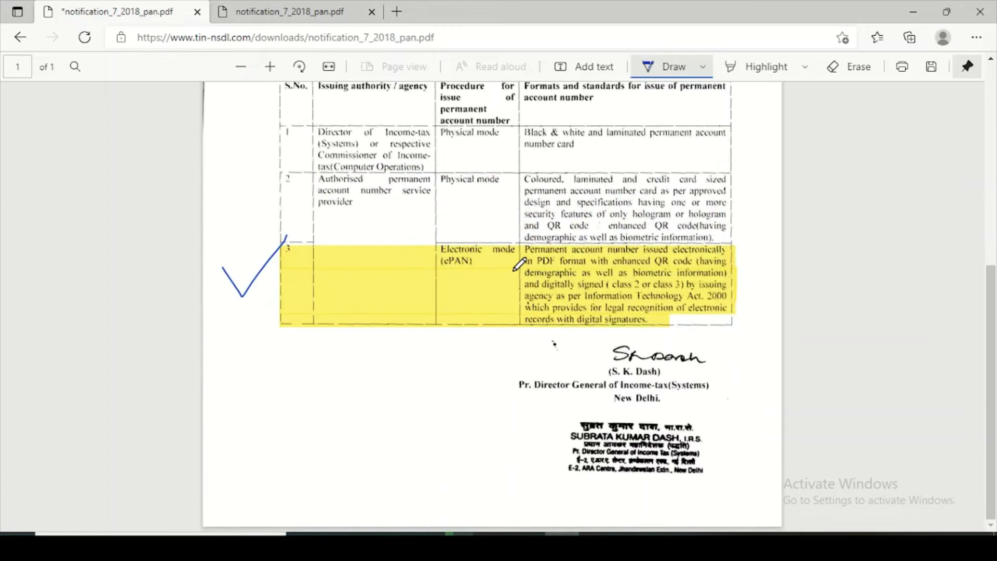
pyautogui.scroll(7, 462, 255)
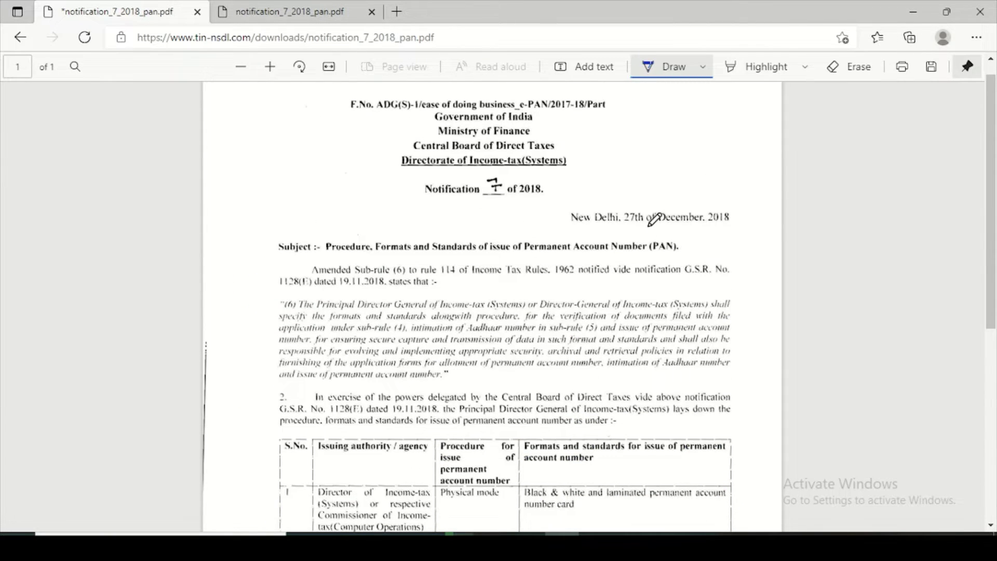
pyautogui.scroll(-4, 688, 251)
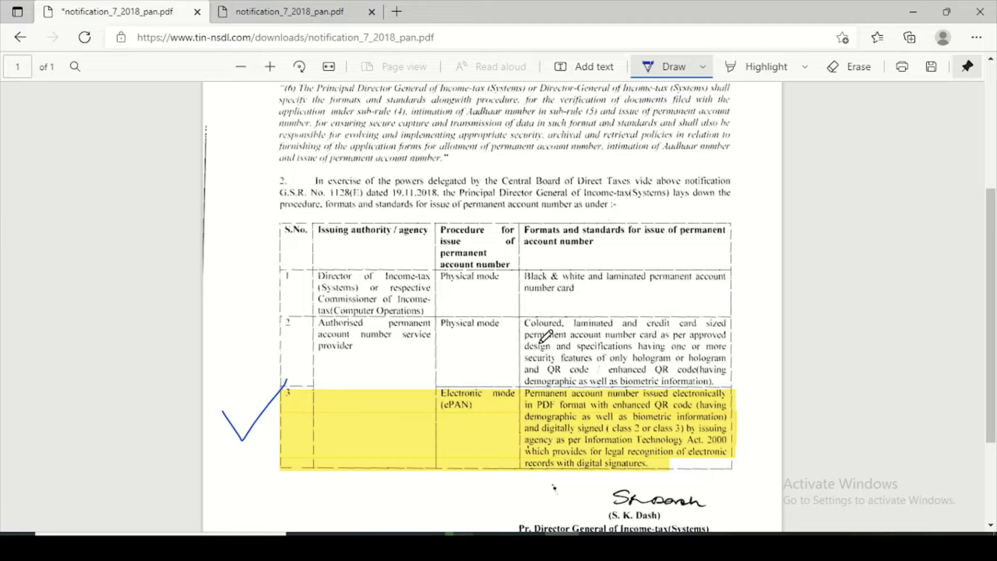
pyautogui.scroll(-3, 415, 323)
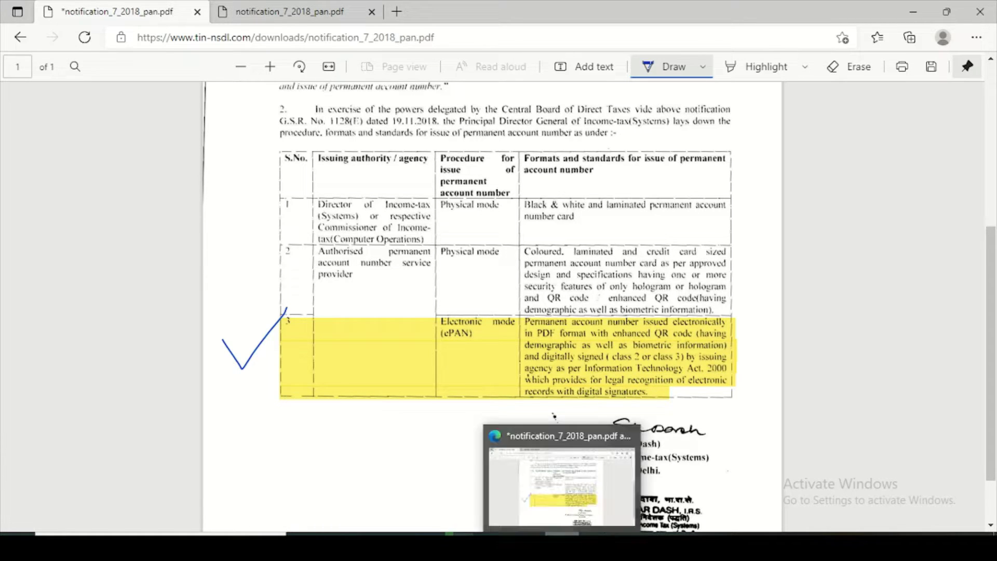
# - Return to the signed PAN PDF, clear the ePAN note selection, then bring up the reprint page
pyautogui.click(485, 508)
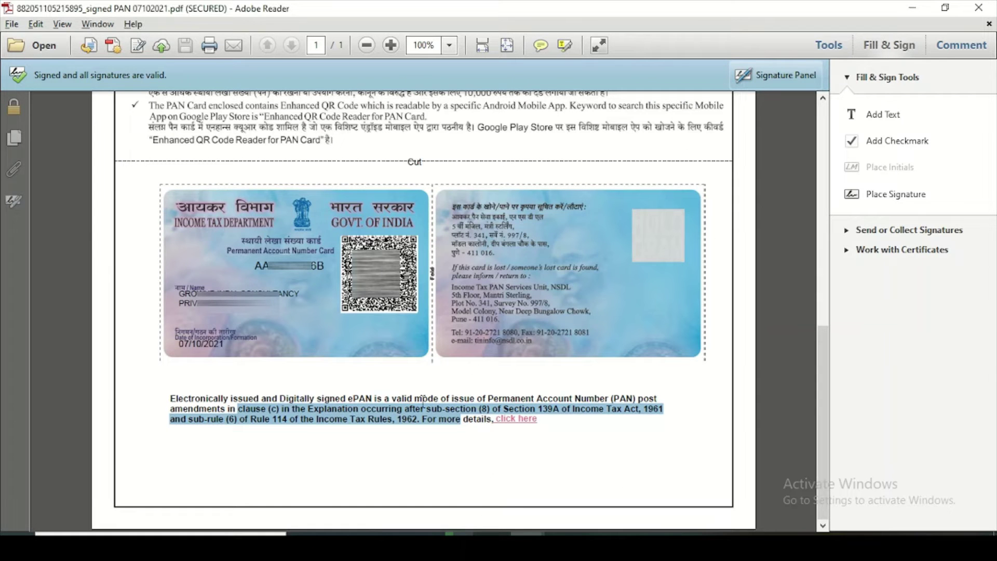
pyautogui.scroll(5, 486, 348)
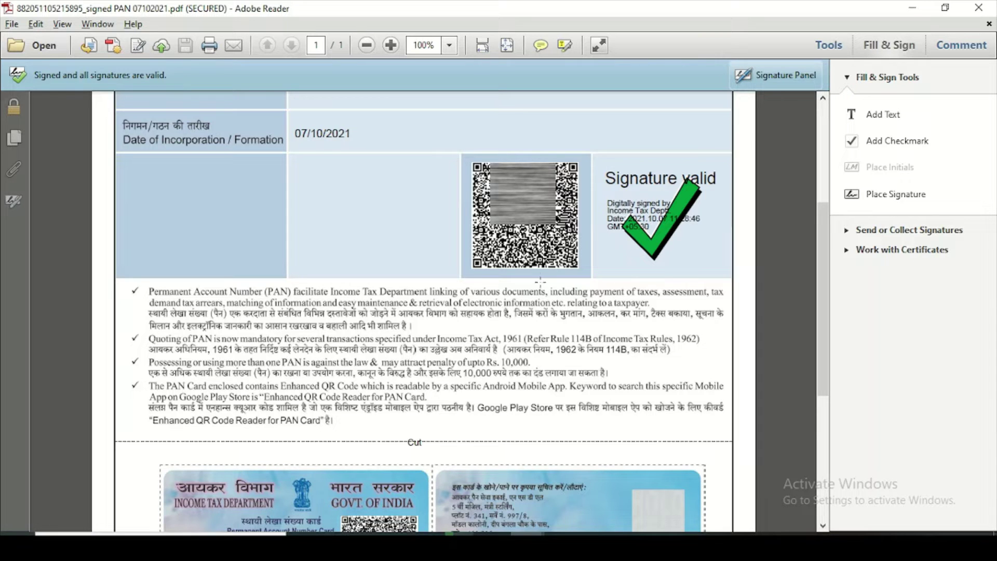
pyautogui.scroll(-5, 540, 281)
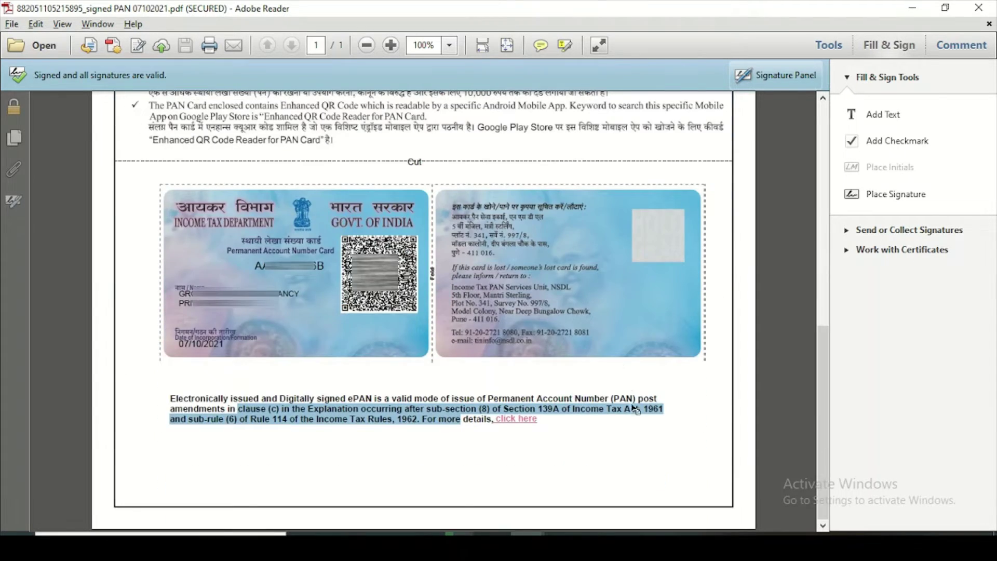
pyautogui.click(631, 444)
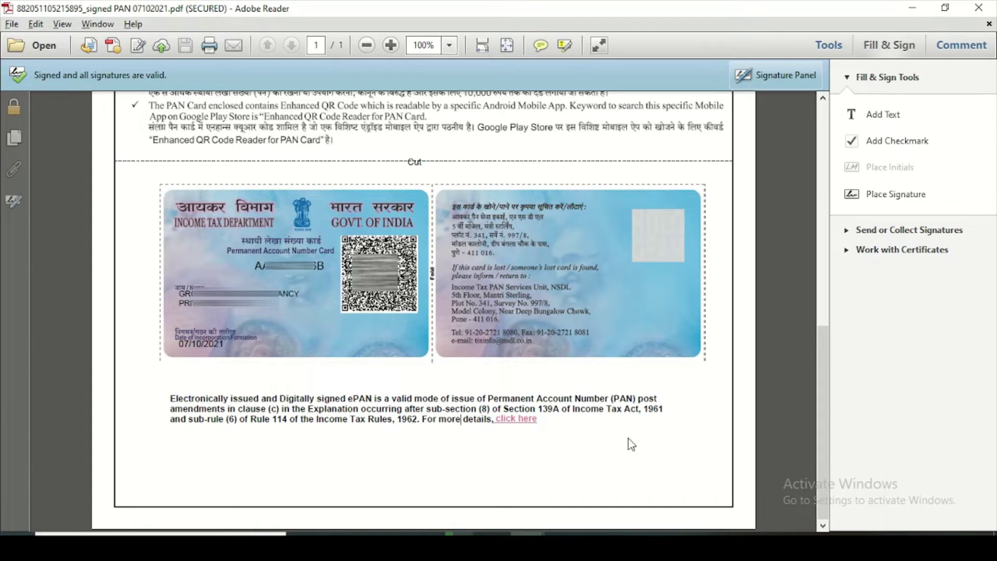
pyautogui.click(320, 534)
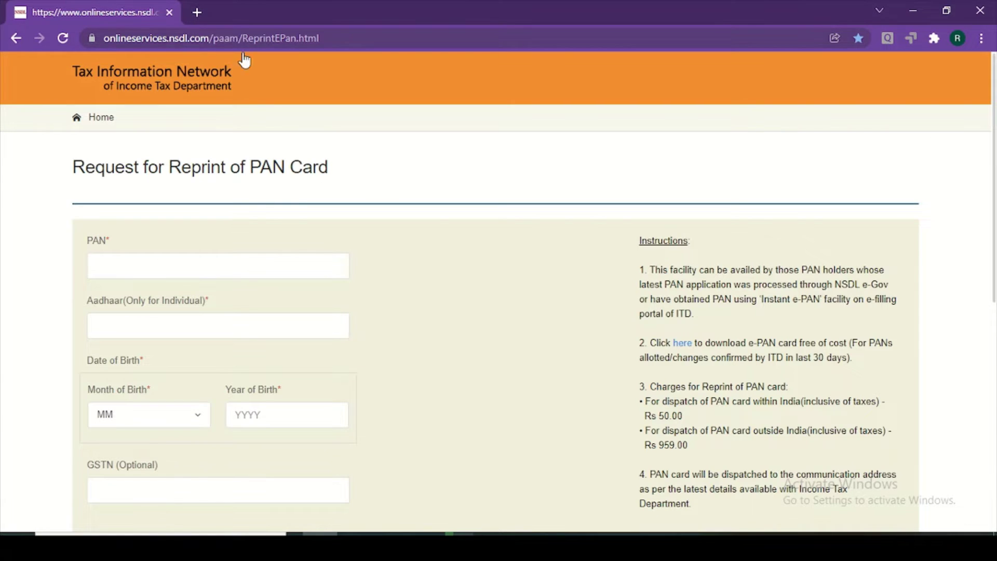
pyautogui.click(329, 39)
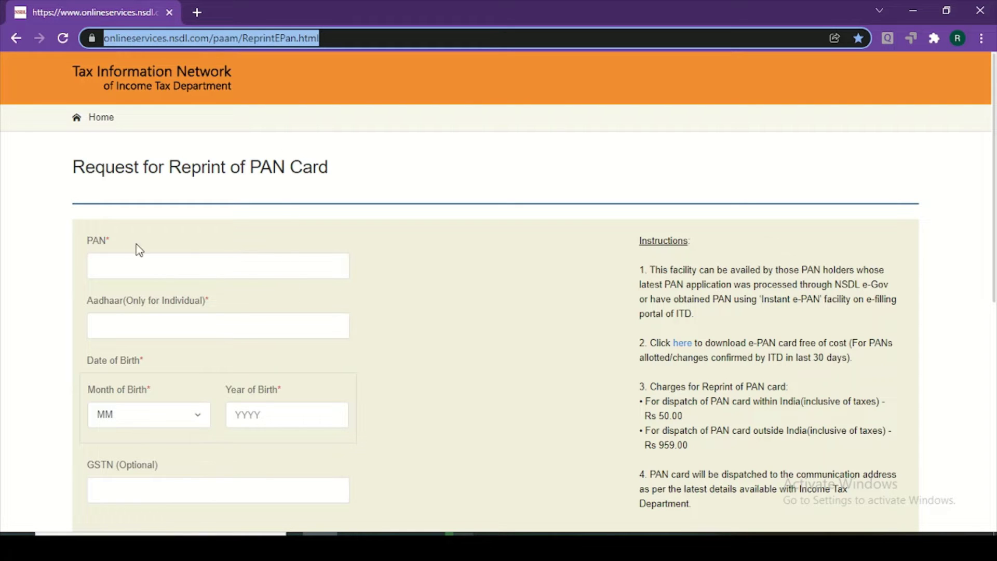
pyautogui.click(132, 264)
pyautogui.click(526, 230)
pyautogui.scroll(-1, 526, 230)
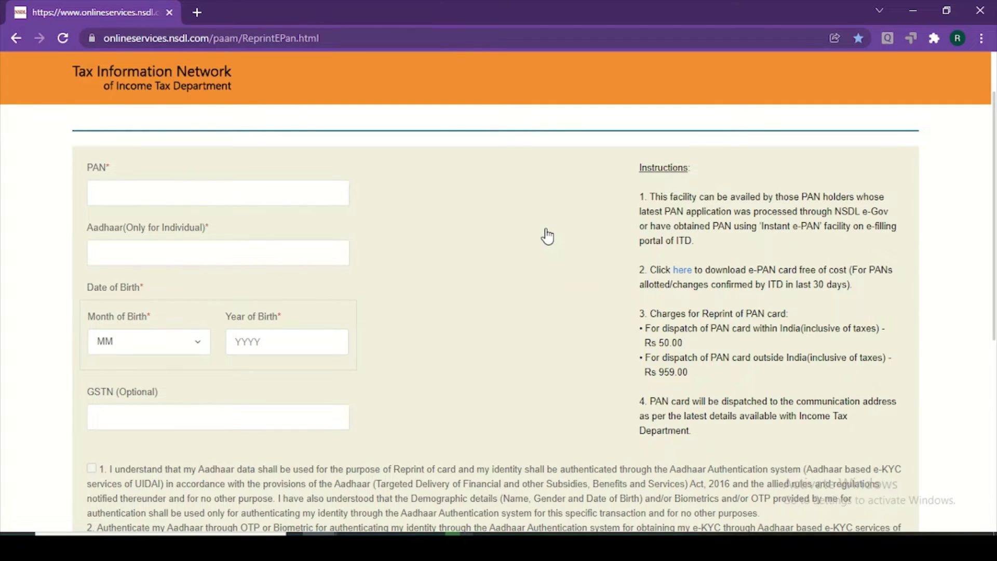
pyautogui.click(131, 264)
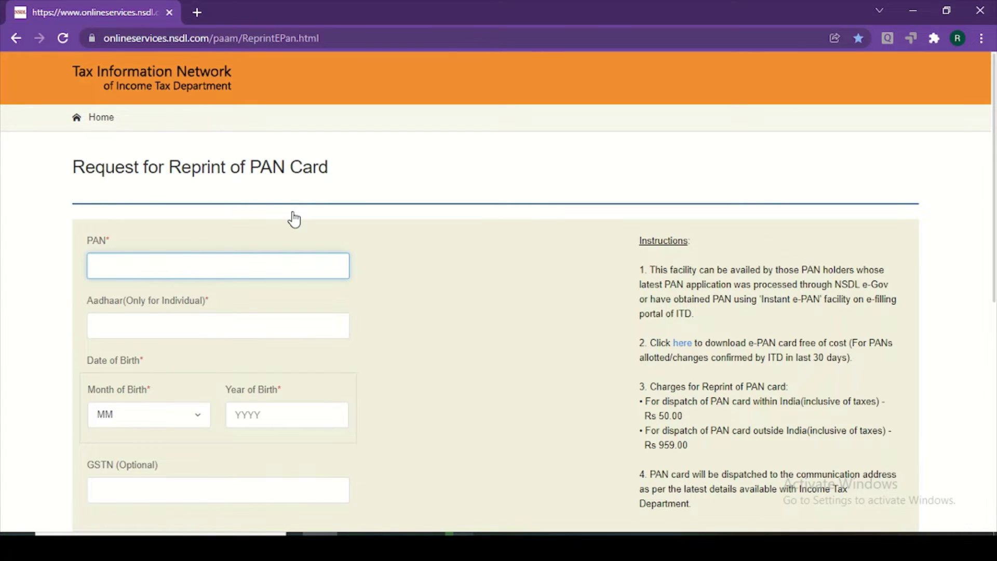
# - Enter the cardholder's PAN number in the PAN field
pyautogui.scroll(-3, 294, 220)
pyautogui.scroll(3, 285, 189)
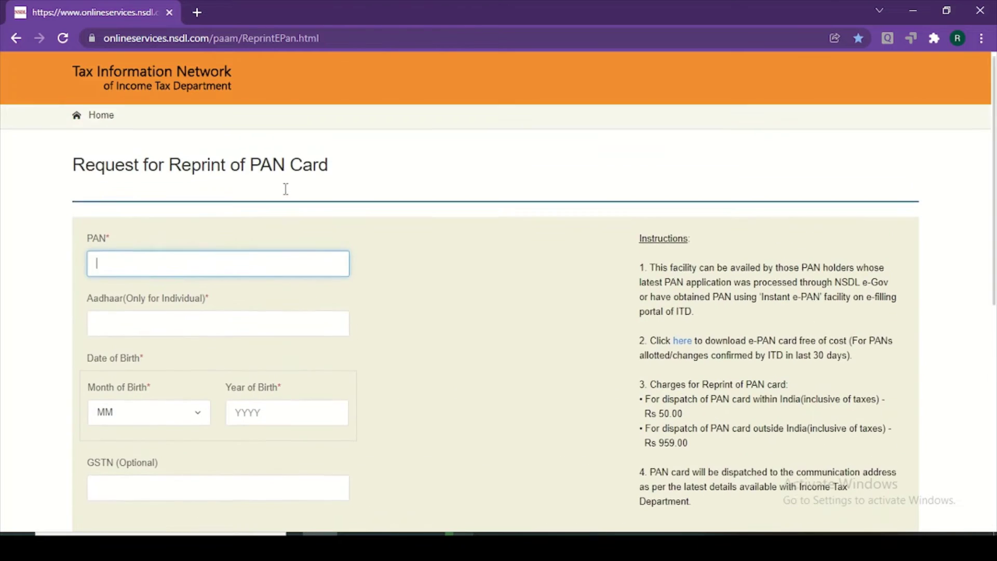
pyautogui.write('AAXXXXXXXB')
pyautogui.scroll(-3, 278, 194)
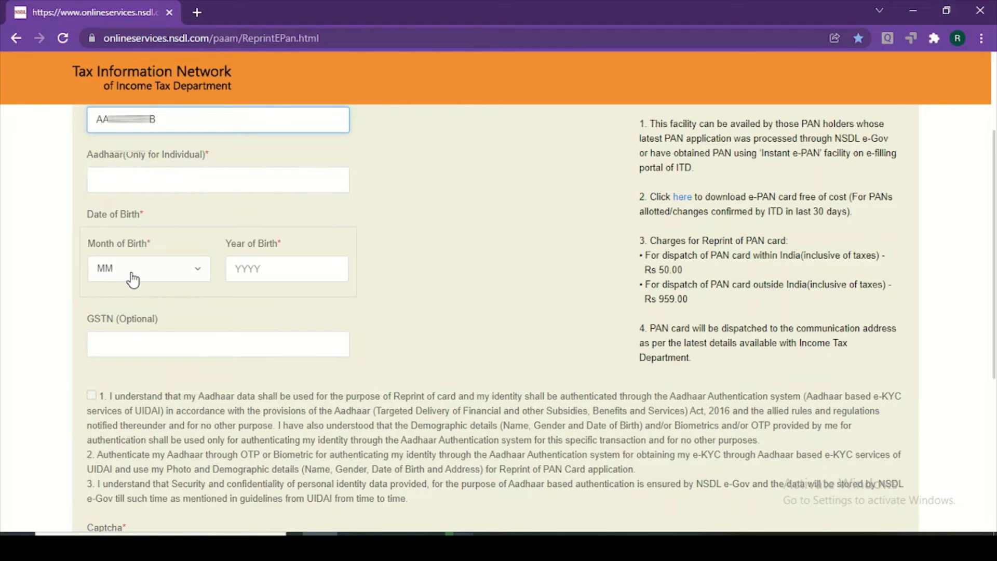
pyautogui.click(403, 232)
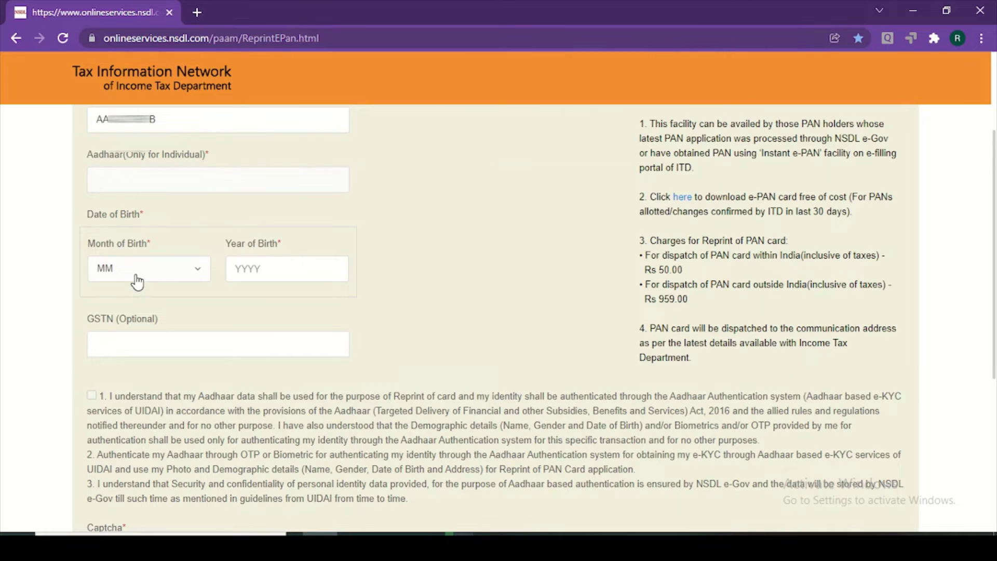
# - Set the date of birth to October 2021
pyautogui.click(137, 281)
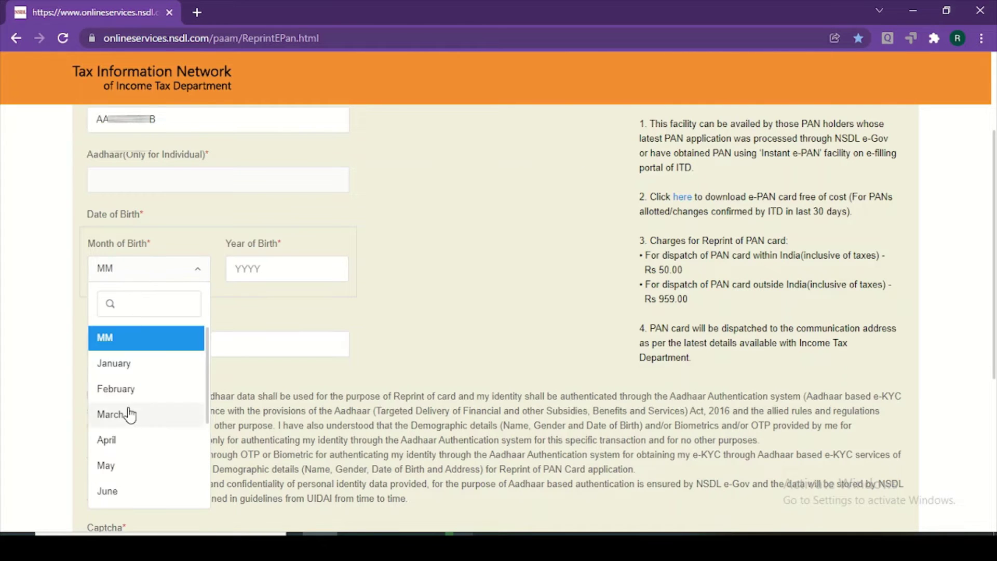
pyautogui.scroll(-3, 126, 416)
pyautogui.click(132, 446)
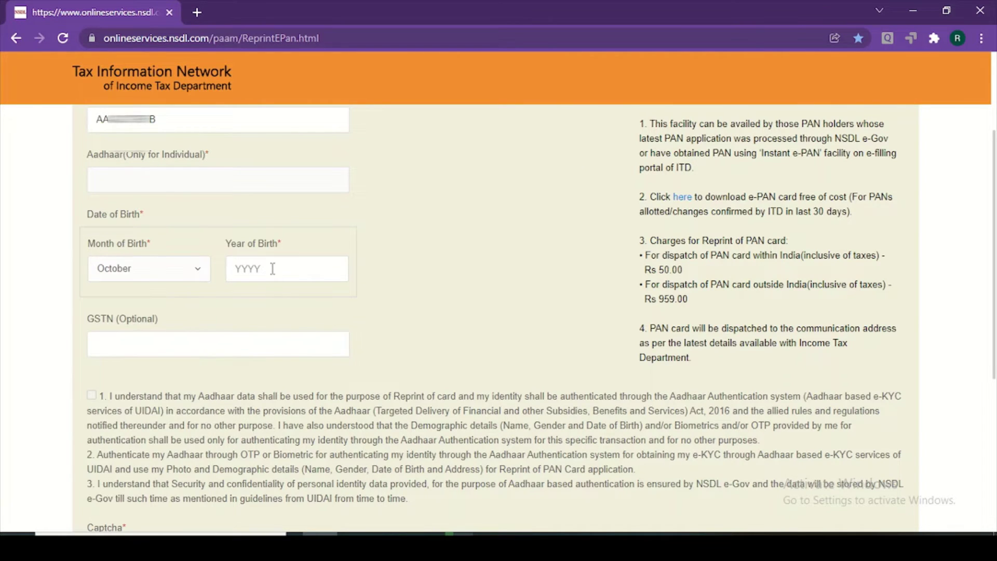
pyautogui.click(272, 268)
pyautogui.write('2021')
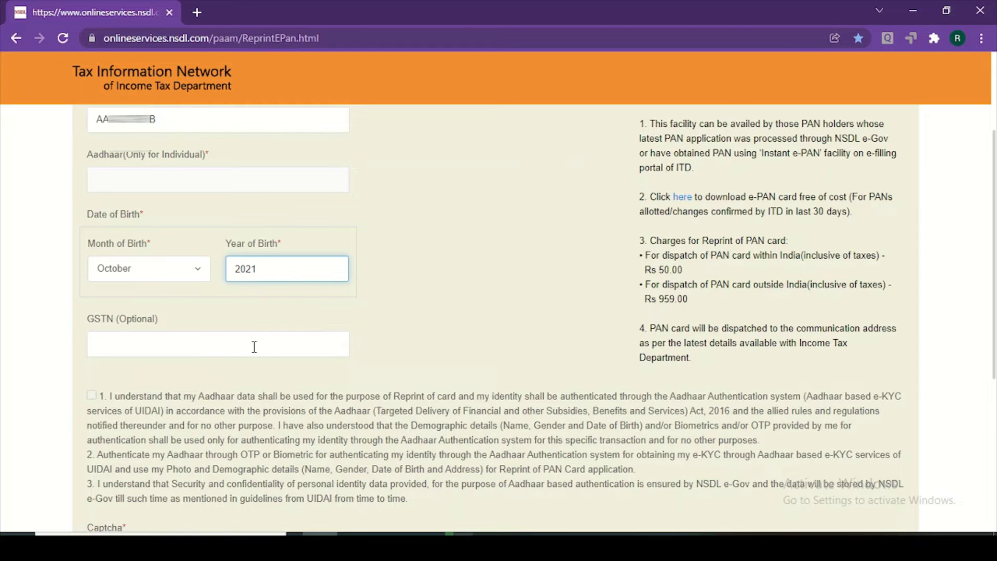
pyautogui.scroll(-2, 93, 397)
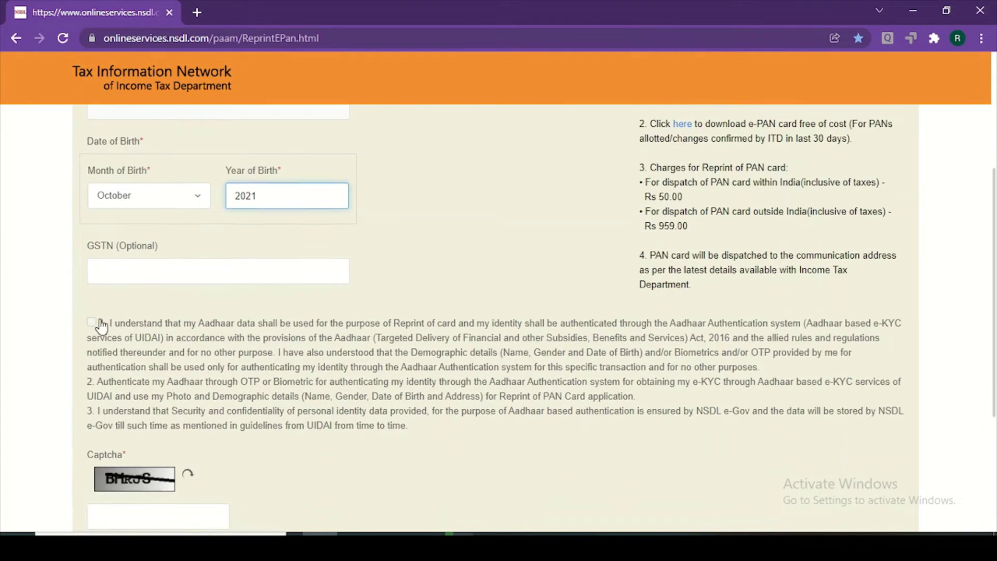
pyautogui.click(241, 251)
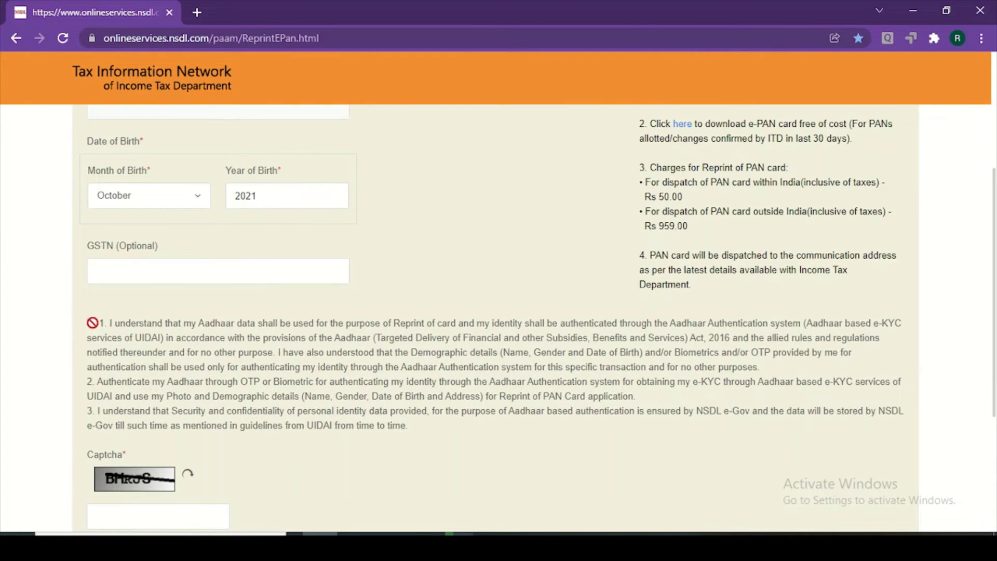
# - Enter the captcha 5TGYT, correcting the mistyped character, and submit the consent form
pyautogui.scroll(-2, 132, 271)
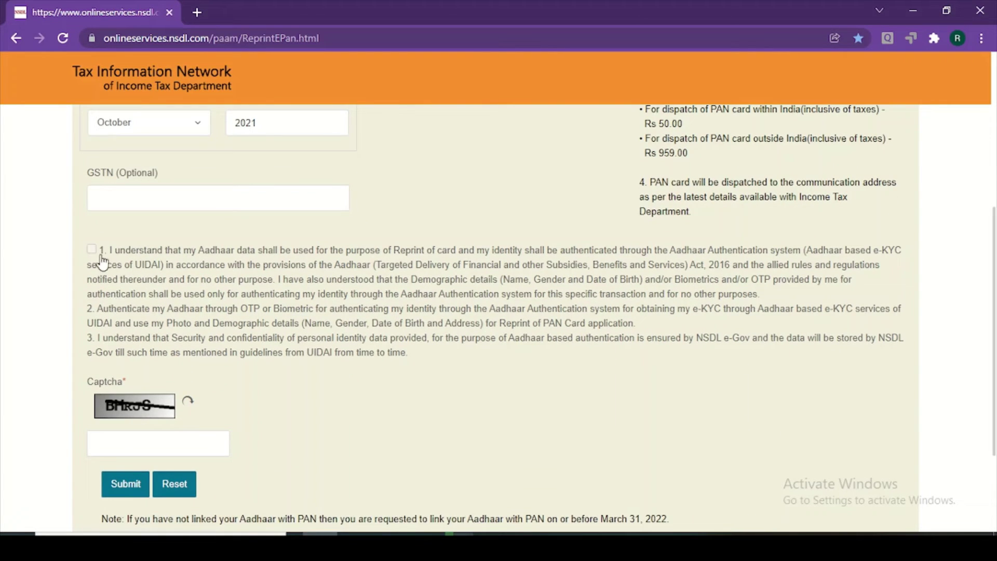
pyautogui.scroll(2, 166, 239)
pyautogui.scroll(-5, 184, 216)
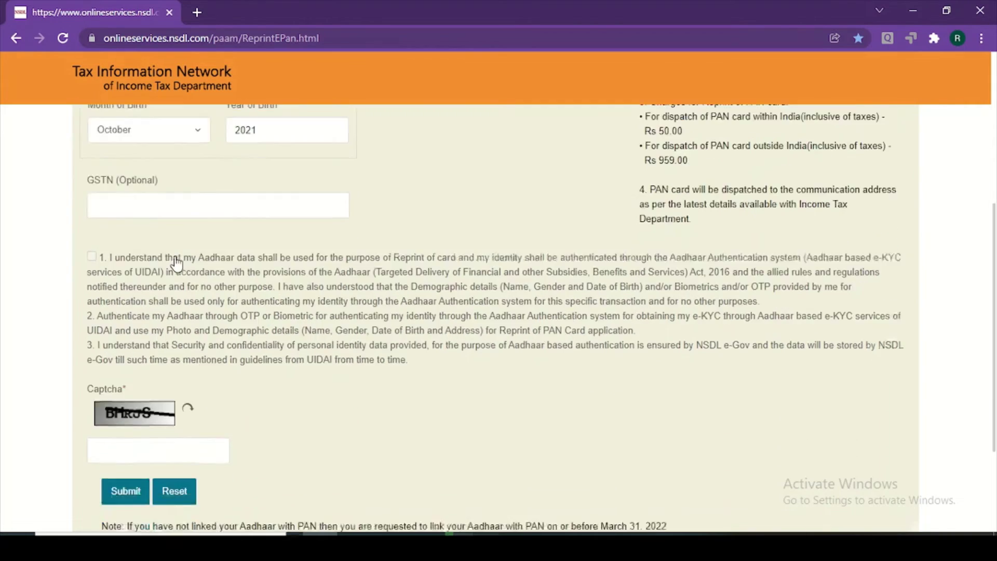
pyautogui.click(121, 305)
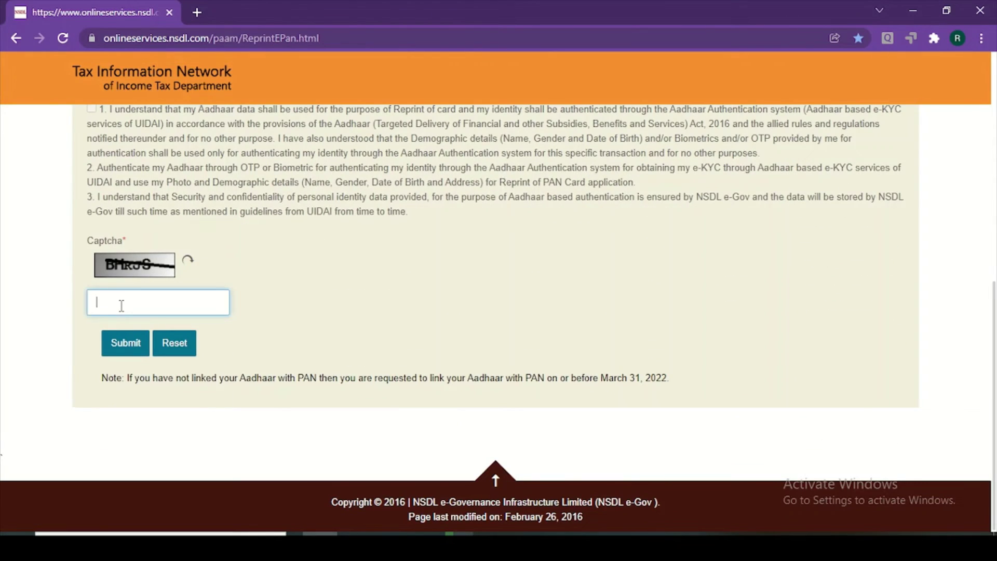
pyautogui.write('B')
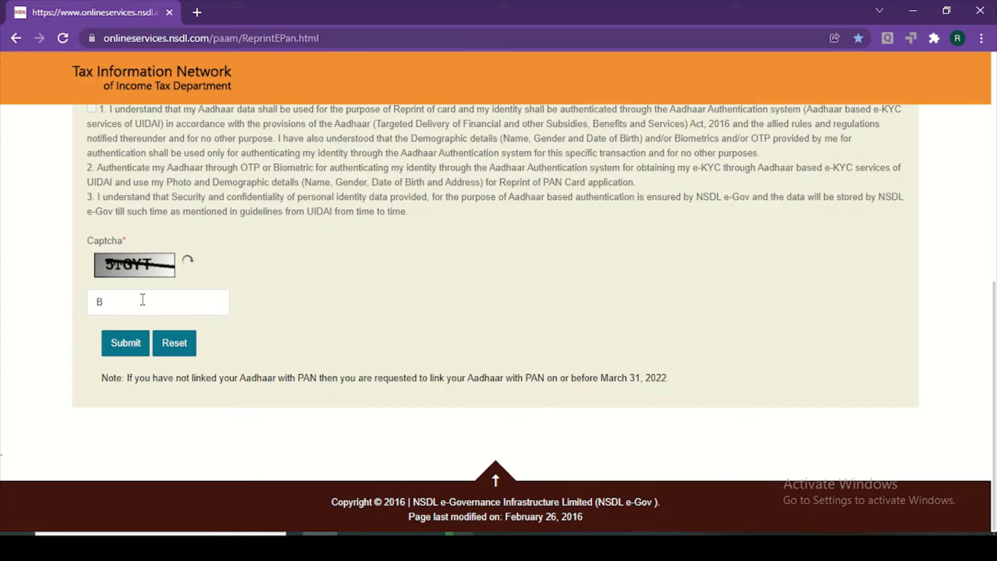
pyautogui.moveTo(142, 299); pyautogui.dragTo(77, 303)
pyautogui.write('5T')
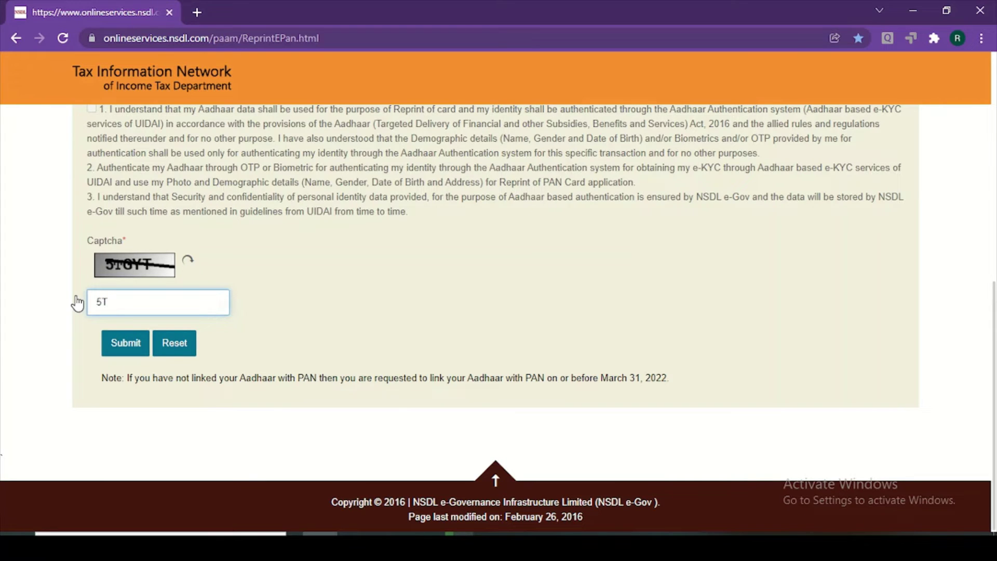
pyautogui.write('GYT')
pyautogui.click(132, 345)
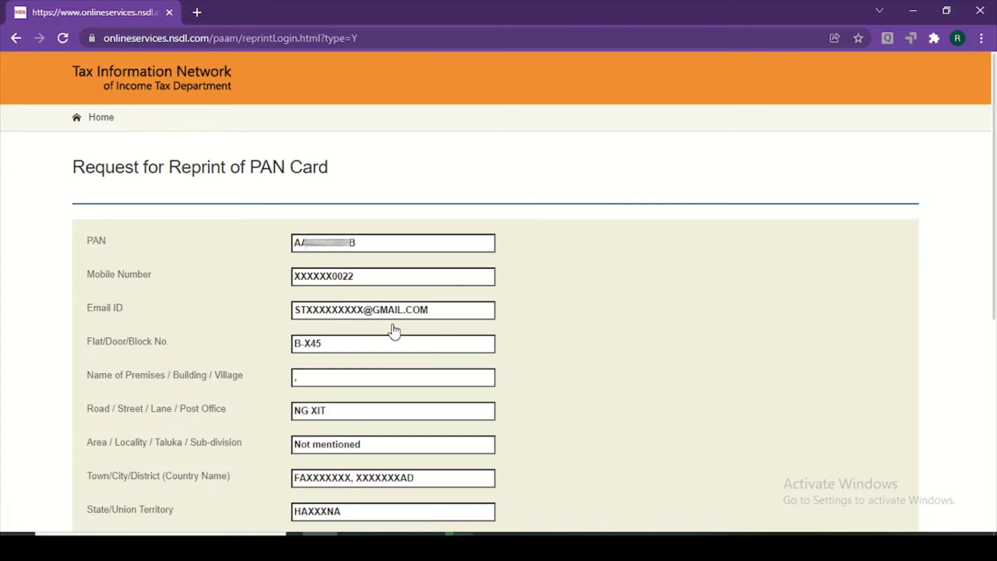
# - Review the prefilled holder details and choose Mobile Number for OTP delivery
pyautogui.scroll(-1, 394, 331)
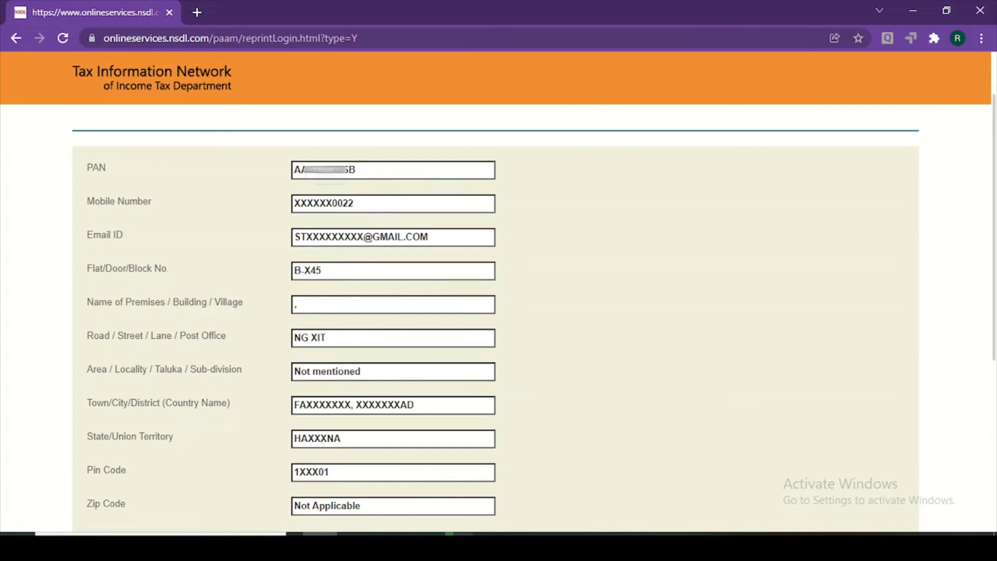
pyautogui.scroll(-1, 363, 250)
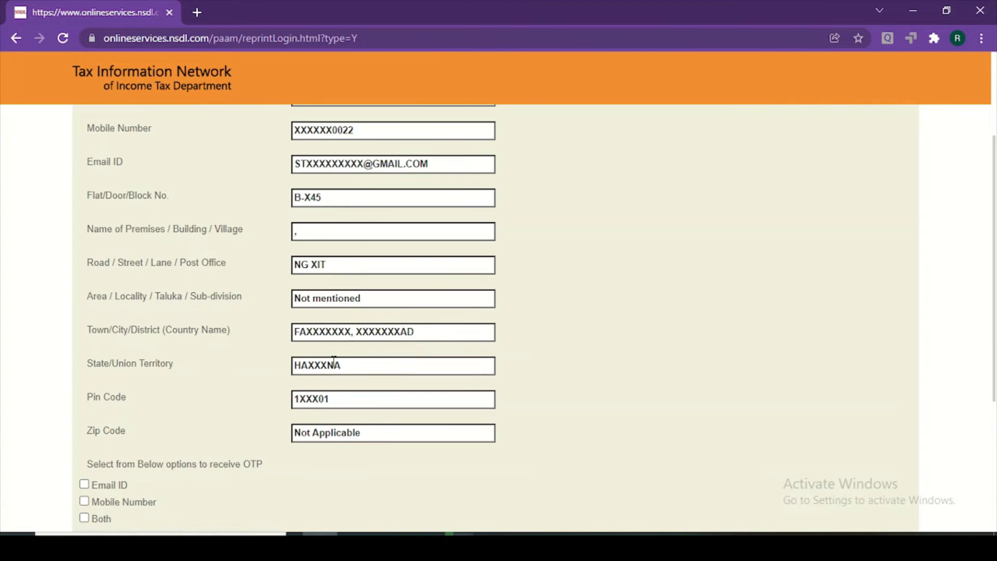
pyautogui.scroll(-1, 333, 358)
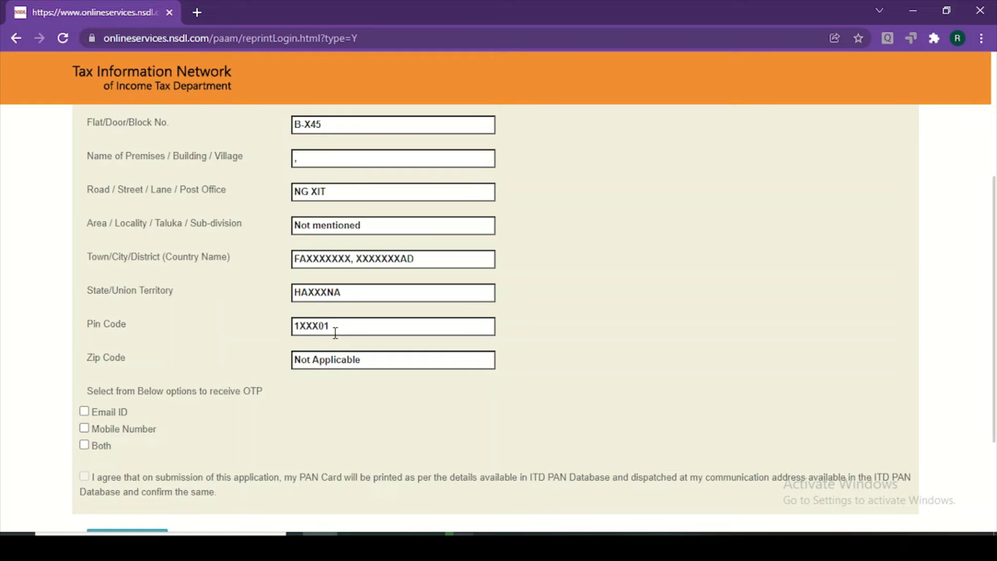
pyautogui.scroll(1, 219, 315)
pyautogui.scroll(2, 220, 315)
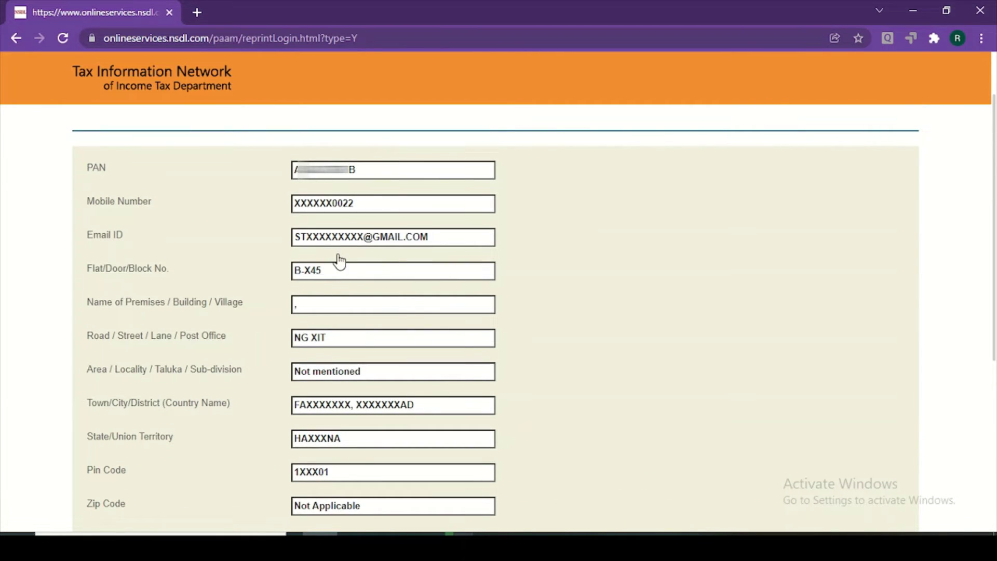
pyautogui.scroll(-2, 348, 323)
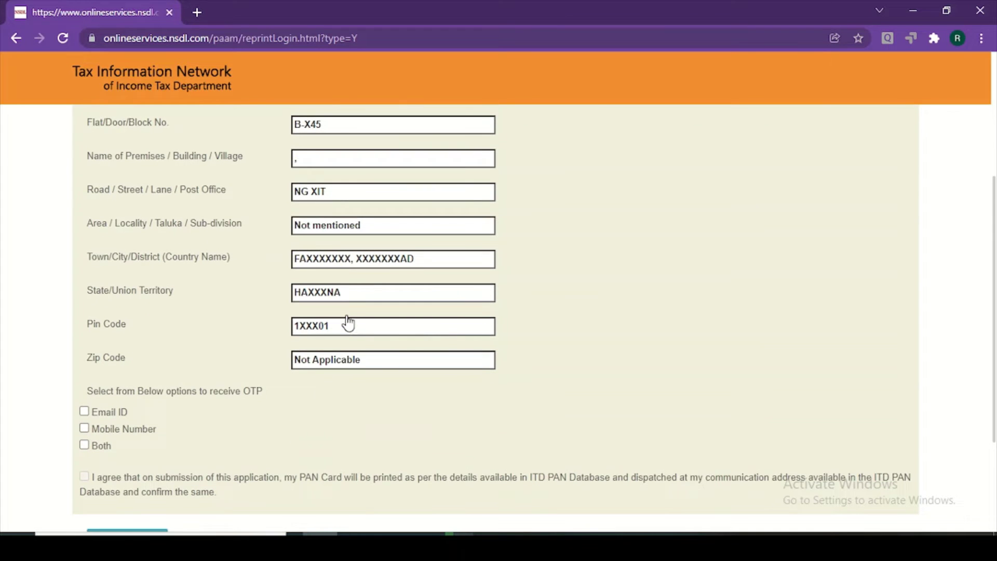
pyautogui.click(84, 428)
# - Tick the PAN reprint agreement and generate the OTP
pyautogui.scroll(-3, 73, 332)
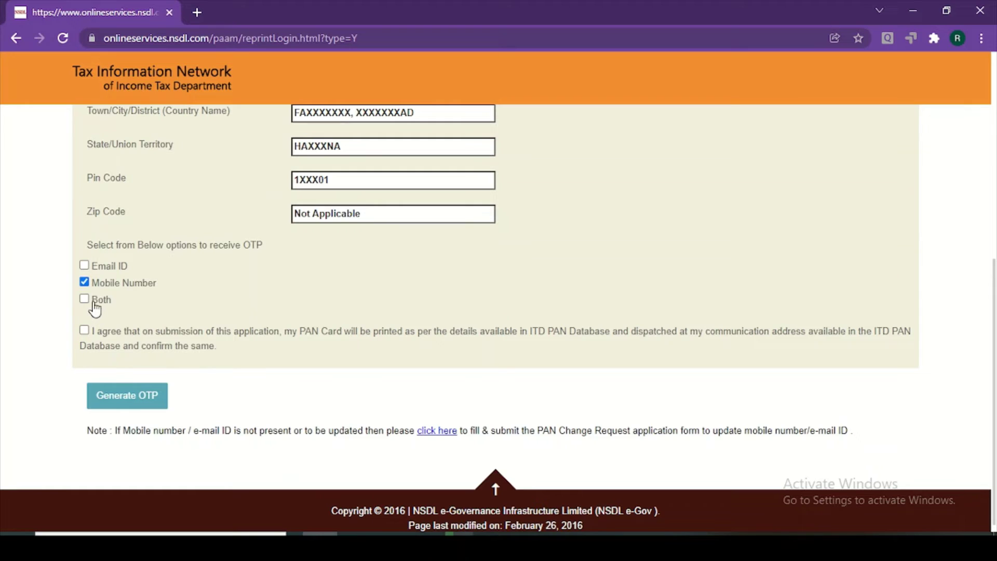
pyautogui.click(84, 331)
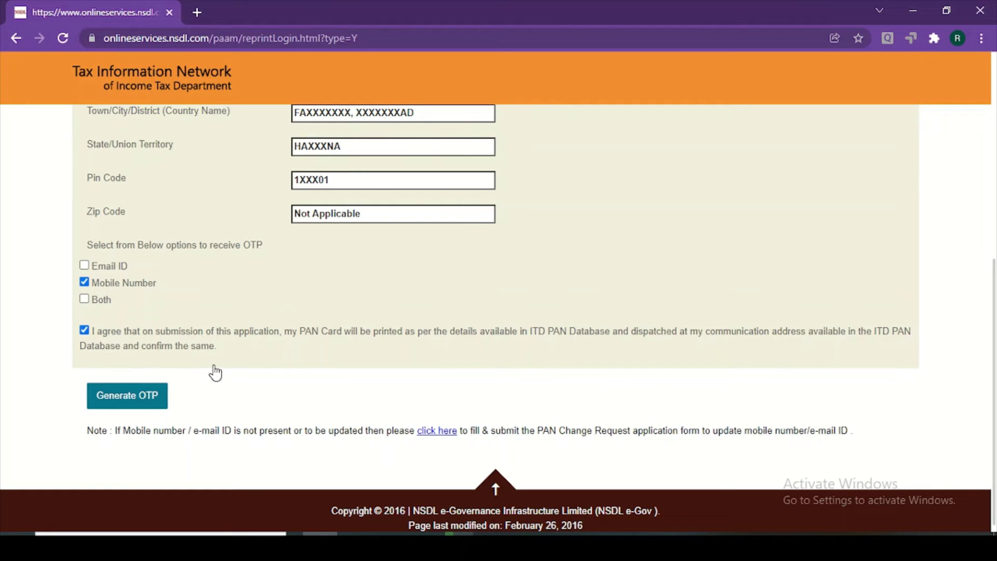
pyautogui.scroll(2, 210, 373)
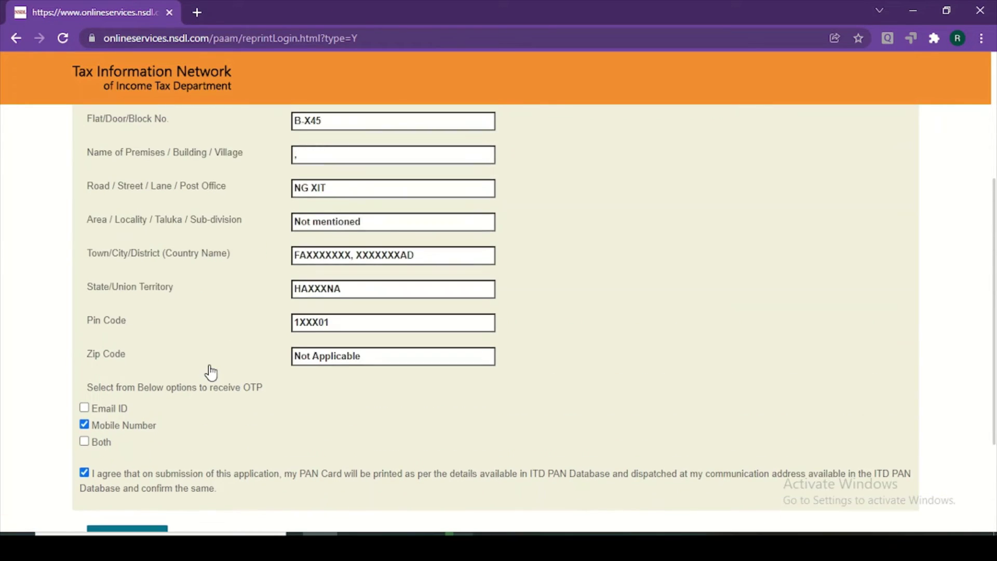
pyautogui.scroll(-1, 211, 372)
pyautogui.scroll(1, 211, 372)
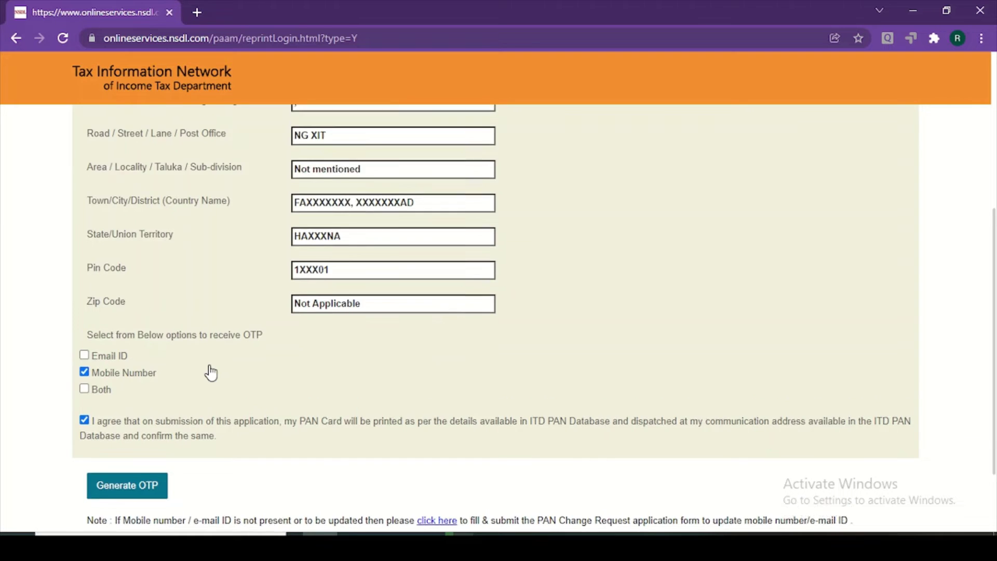
pyautogui.scroll(-2, 212, 372)
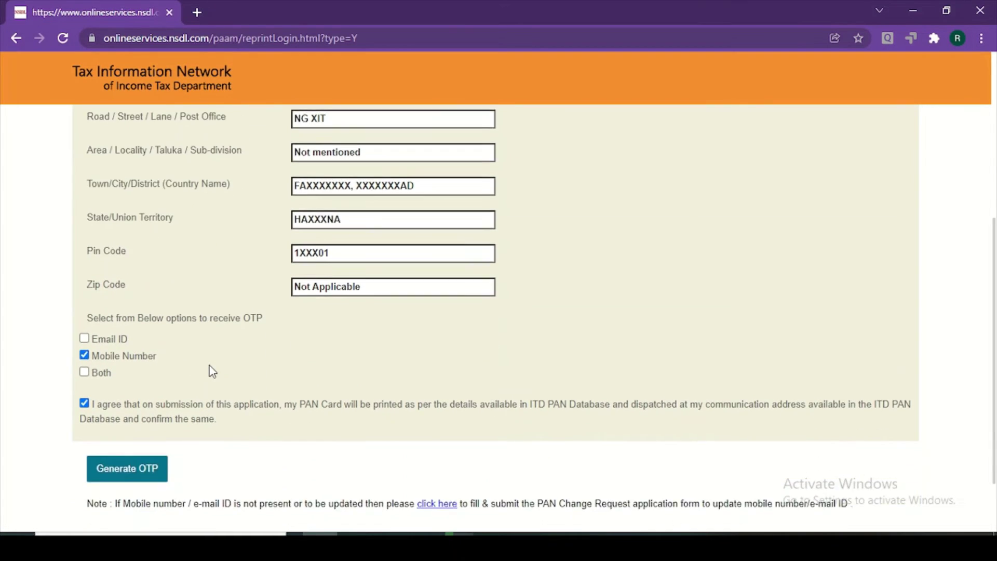
pyautogui.scroll(3, 209, 367)
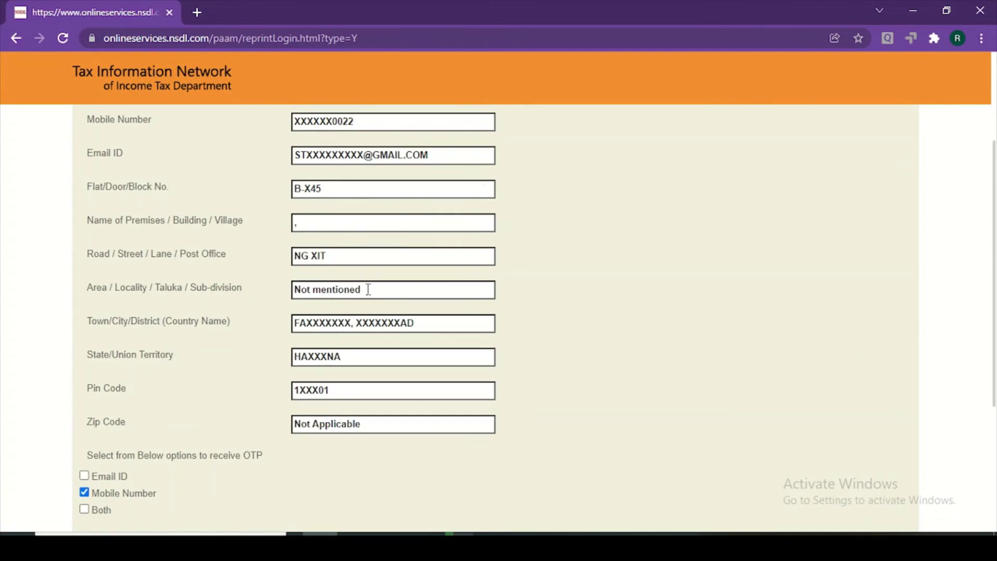
pyautogui.scroll(-3, 322, 345)
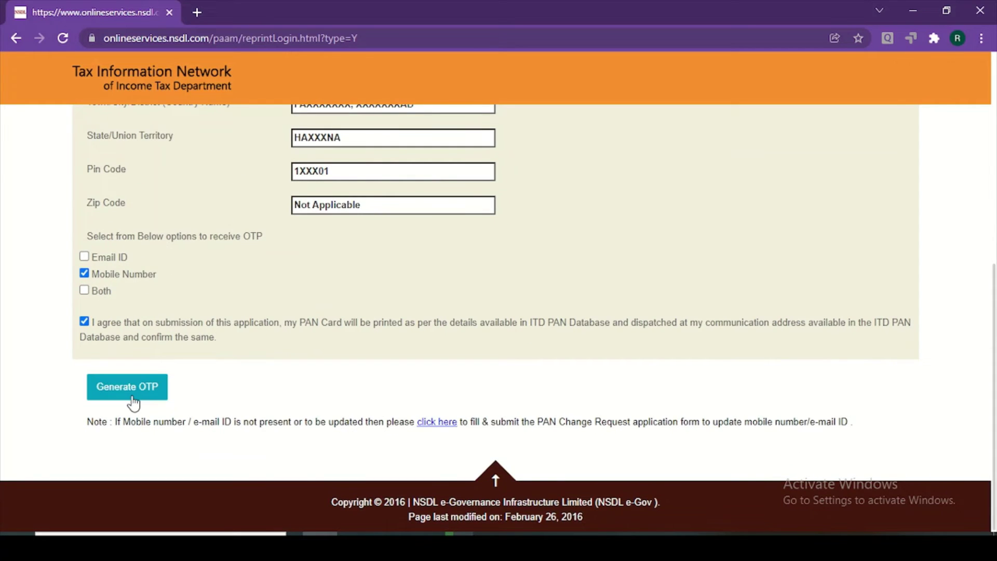
pyautogui.click(133, 393)
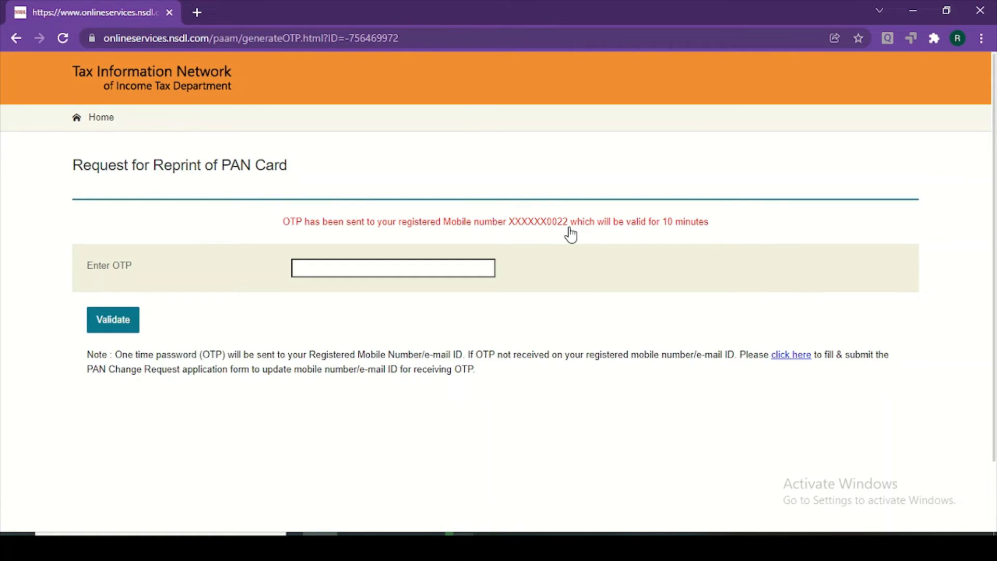
# - Enter the OTP received on the mobile and validate it
pyautogui.click(373, 269)
pyautogui.click(108, 329)
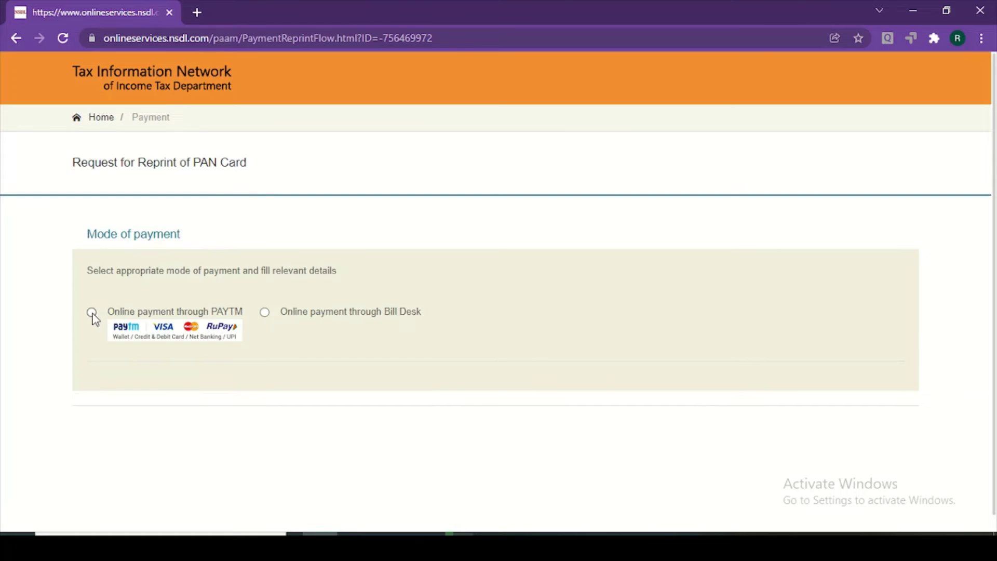
# - Choose online payment through PAYTM, accept the terms of service and confirm the ₹50 fee
pyautogui.click(92, 312)
pyautogui.scroll(-5, 395, 311)
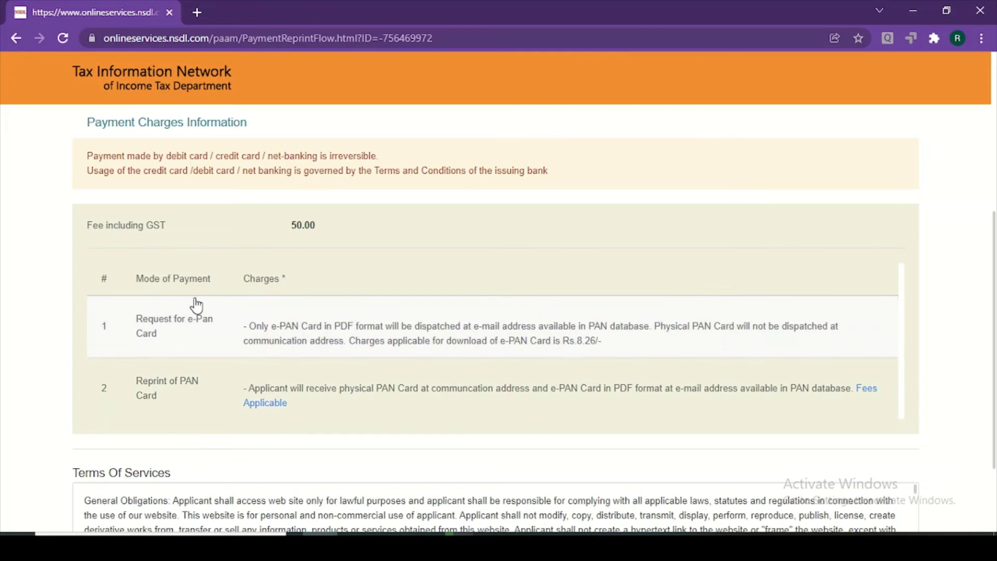
pyautogui.moveTo(275, 406)
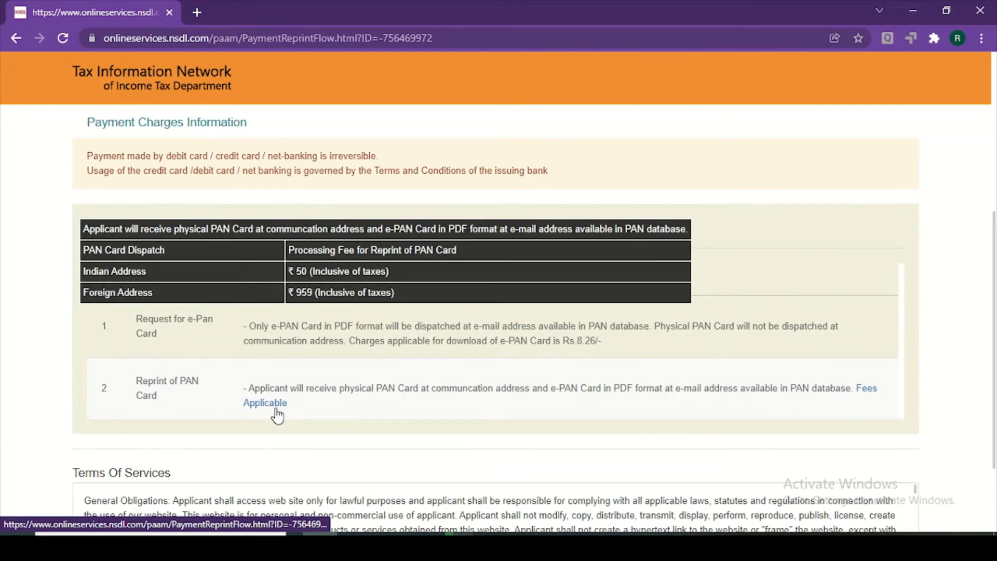
pyautogui.scroll(-1, 274, 337)
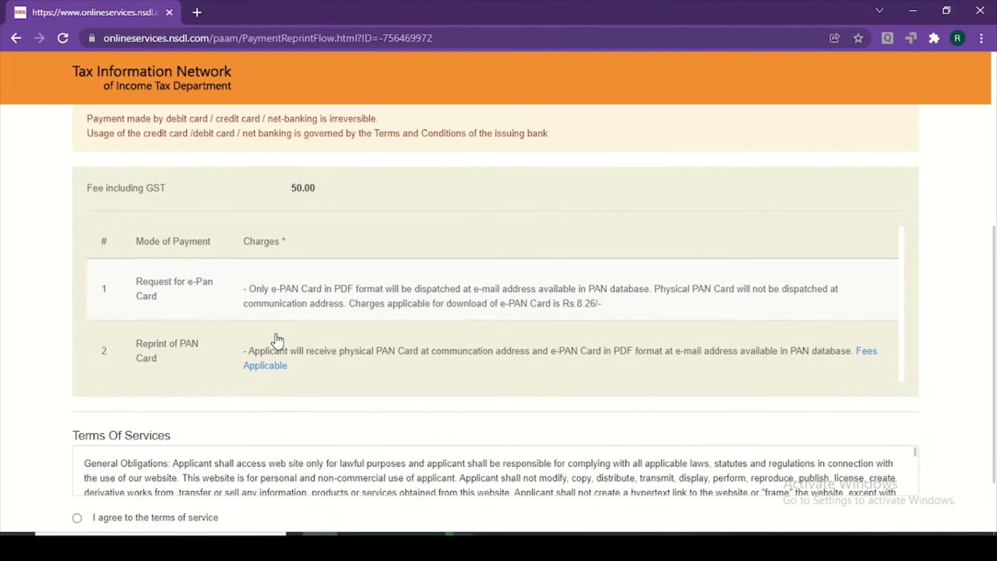
pyautogui.scroll(-1, 104, 473)
pyautogui.click(77, 443)
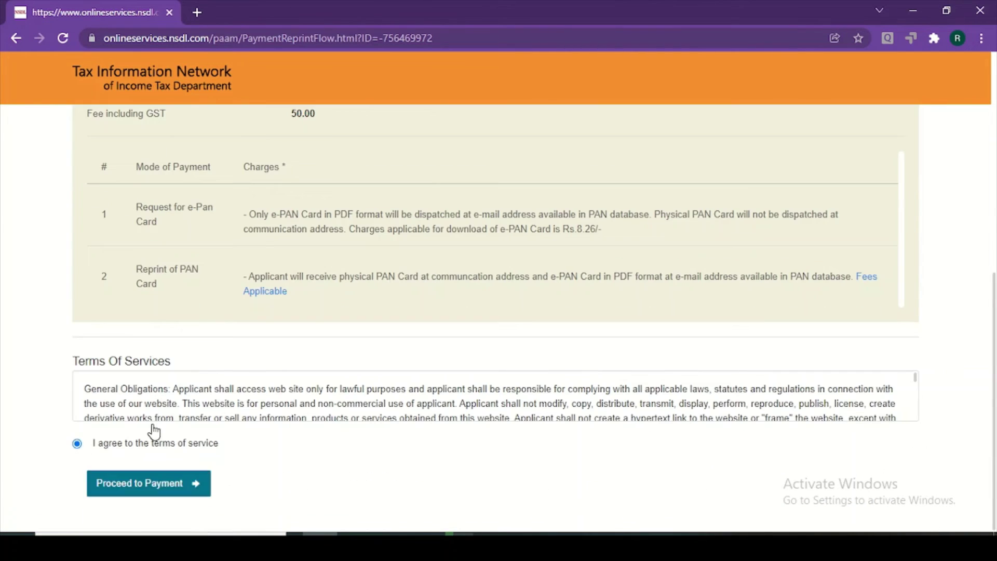
pyautogui.click(154, 490)
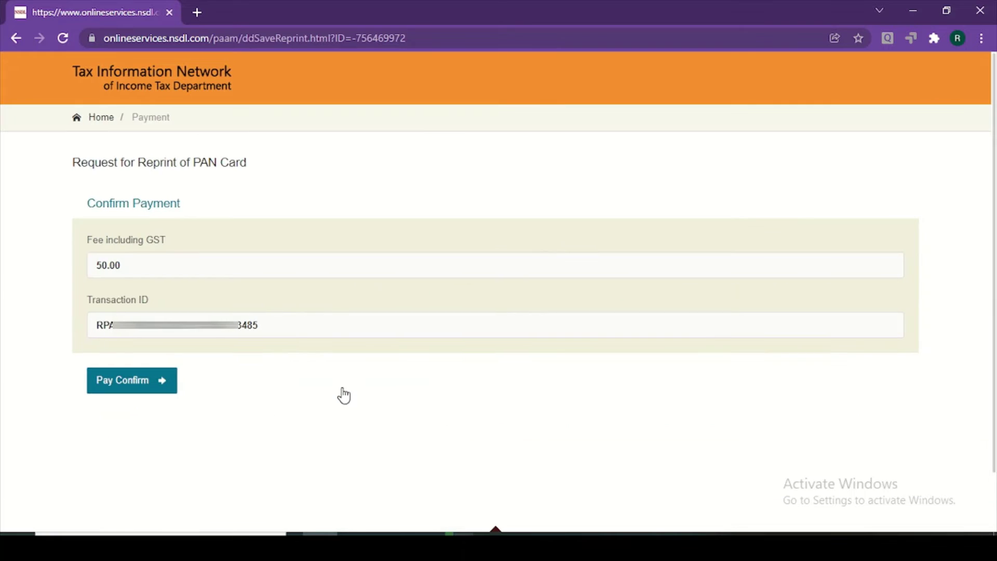
pyautogui.click(132, 383)
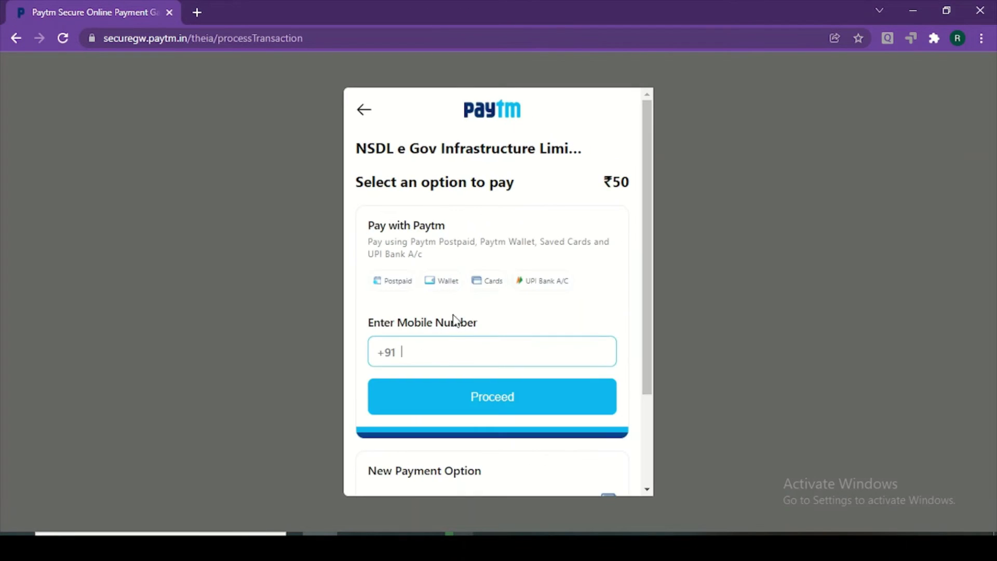
# - Pay the ₹50 on Paytm via Net Banking with SBI
pyautogui.scroll(-1, 438, 299)
pyautogui.scroll(-1, 439, 299)
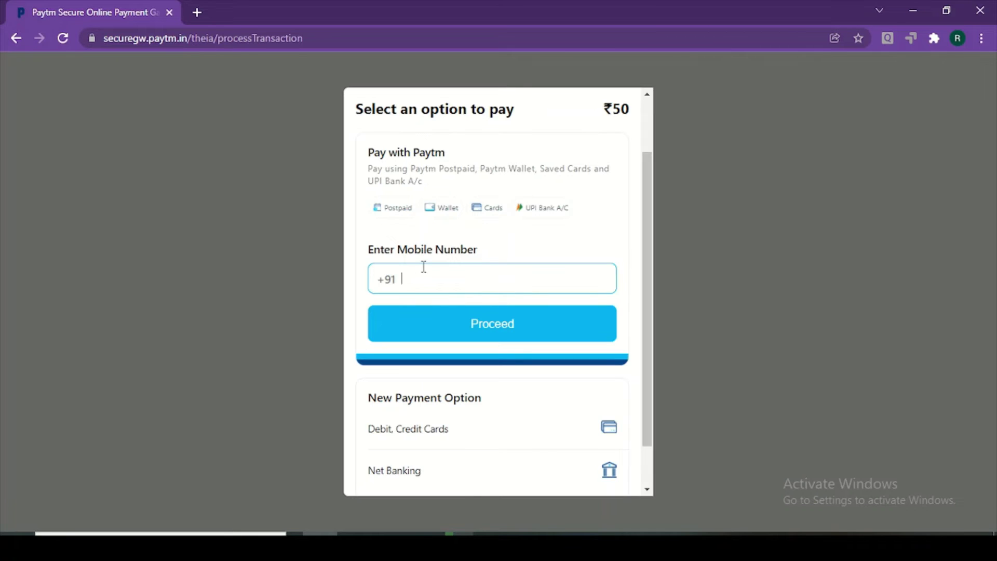
pyautogui.scroll(-1, 428, 285)
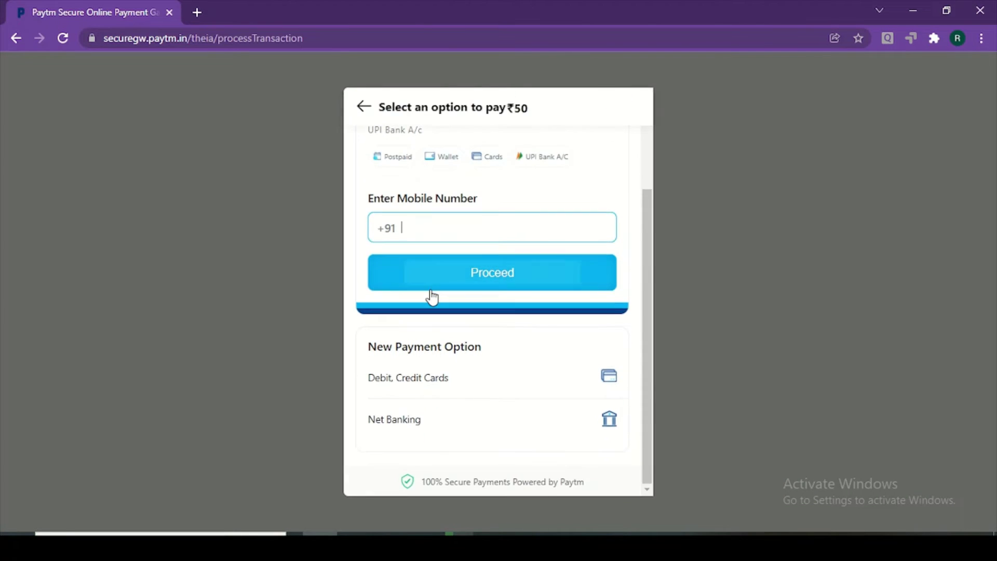
pyautogui.click(410, 425)
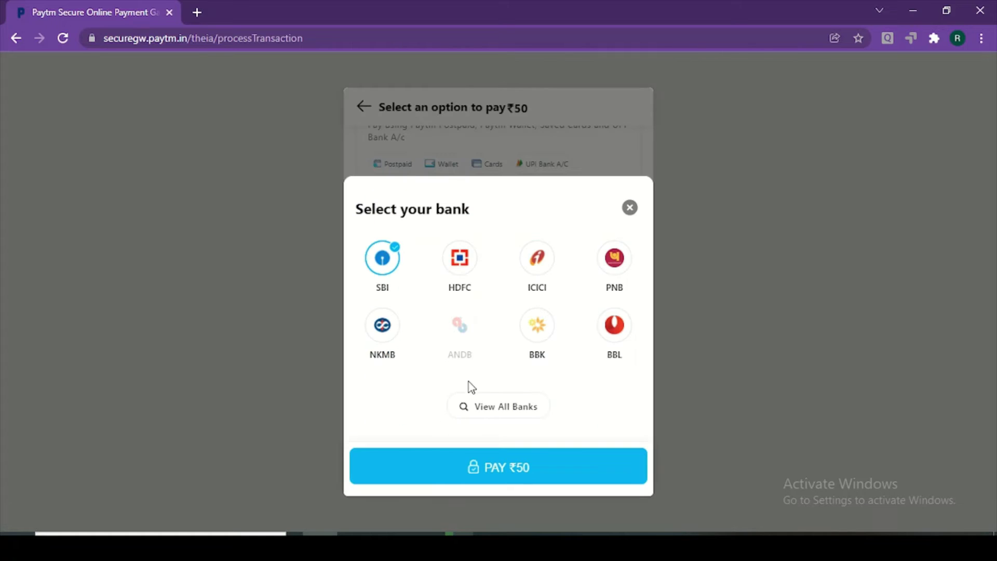
pyautogui.click(450, 469)
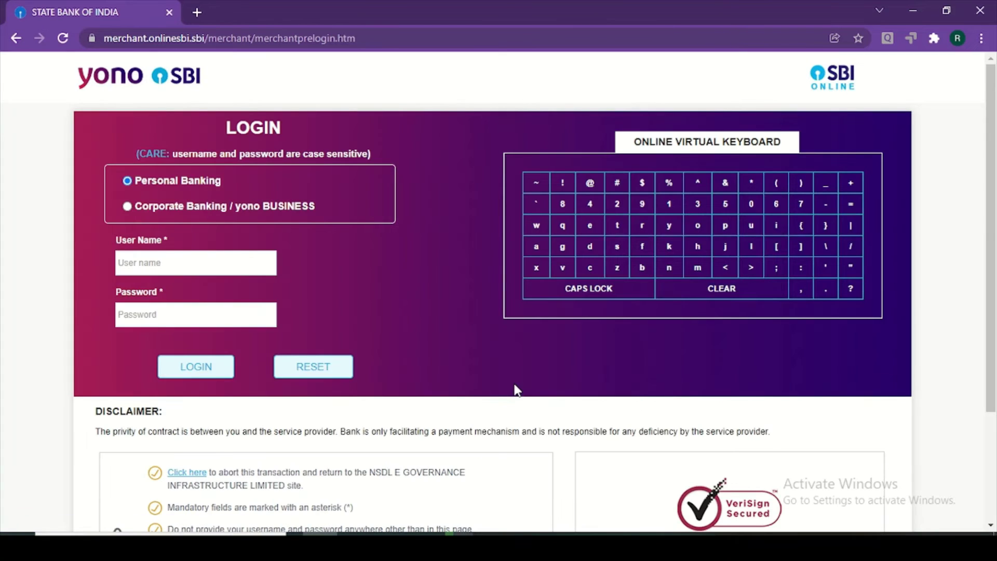
# - Begin the SBI net-banking login at the User Name field to authorise the ₹50 payment
pyautogui.click(149, 262)
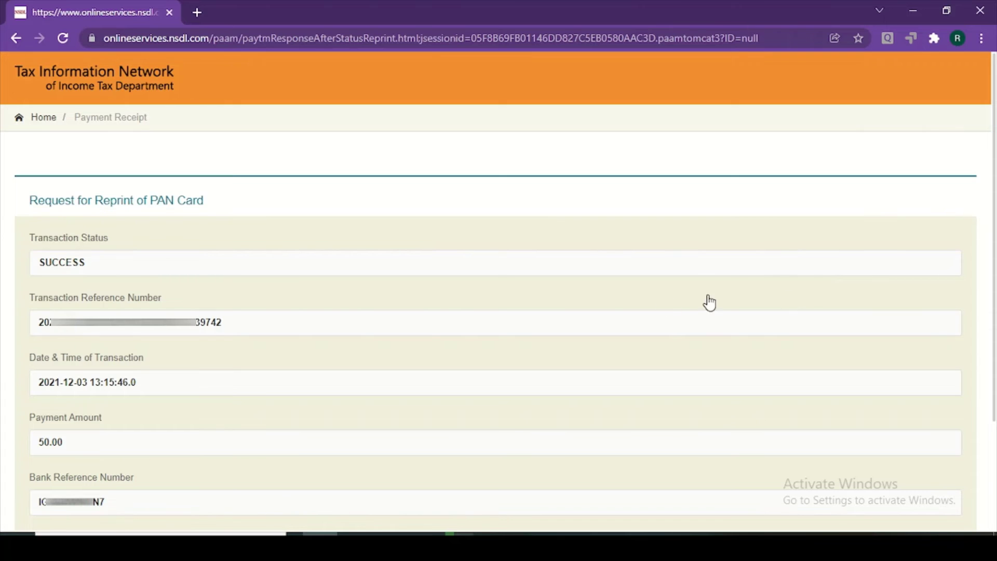
# - Continue past the SUCCESS payment receipt and generate the Tax Invoice cum Payment Receipt
pyautogui.scroll(-3, 78, 228)
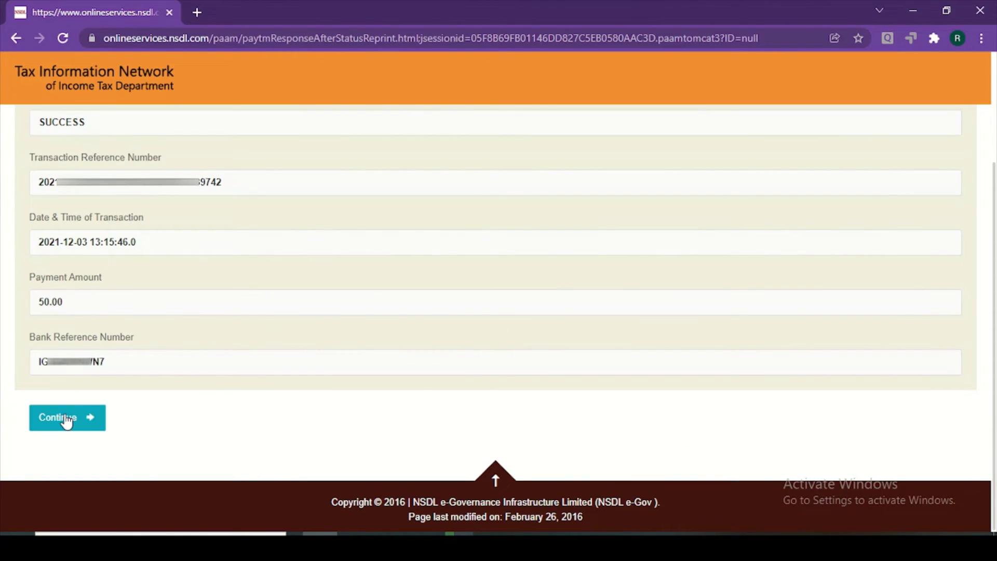
pyautogui.scroll(2, 66, 421)
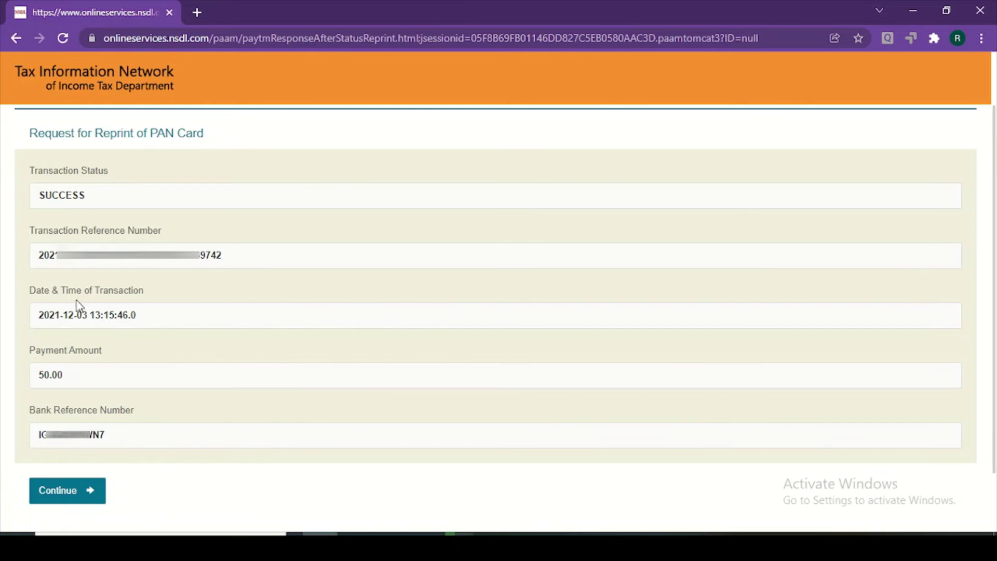
pyautogui.click(72, 497)
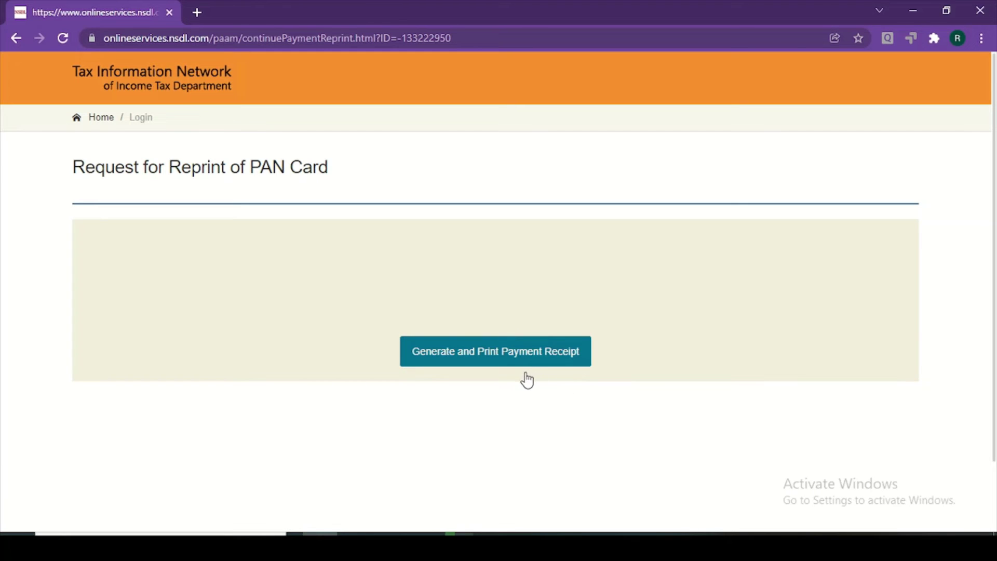
pyautogui.scroll(-2, 439, 292)
pyautogui.scroll(2, 438, 298)
pyautogui.click(525, 353)
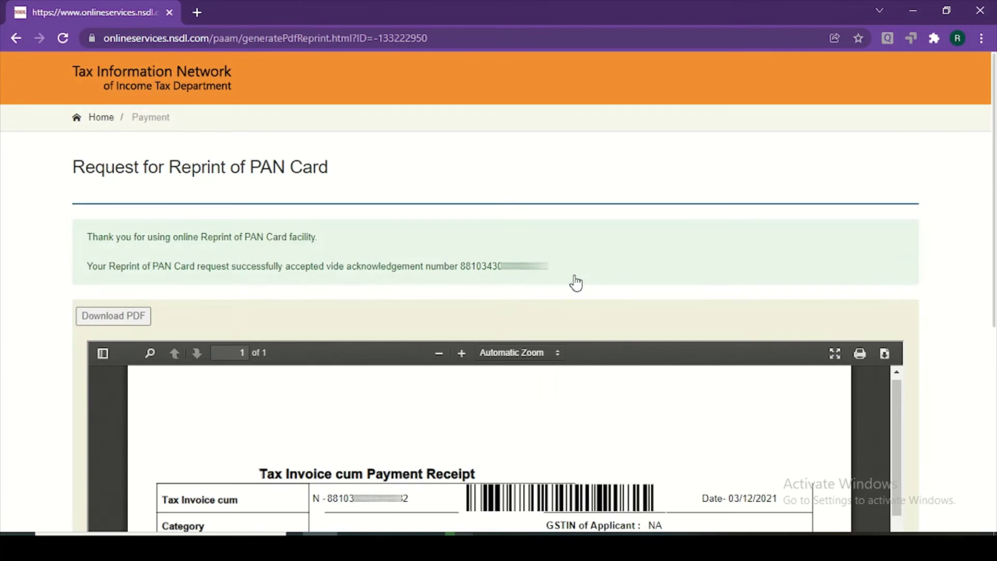
# - Select the acknowledgement message and download the Reprint of PAN Card receipt PDF to Adobe Reader
pyautogui.scroll(-5, 575, 283)
pyautogui.scroll(-3, 554, 410)
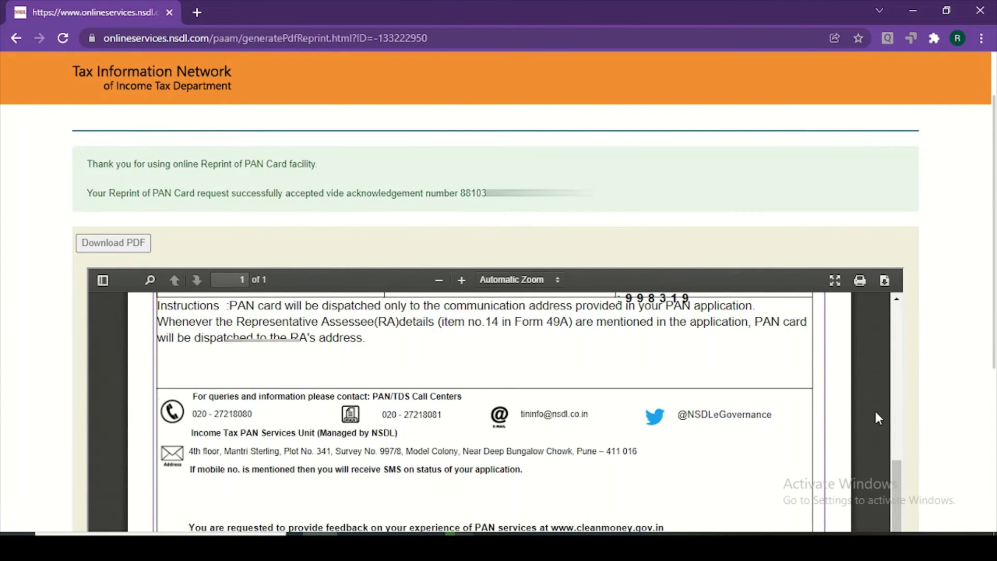
pyautogui.scroll(2, 774, 422)
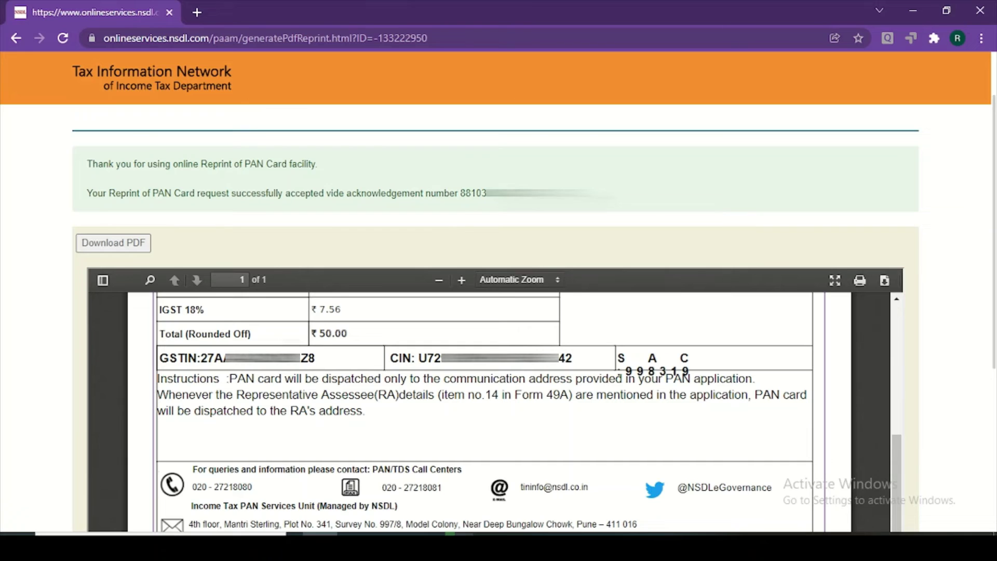
pyautogui.moveTo(598, 194); pyautogui.dragTo(83, 163)
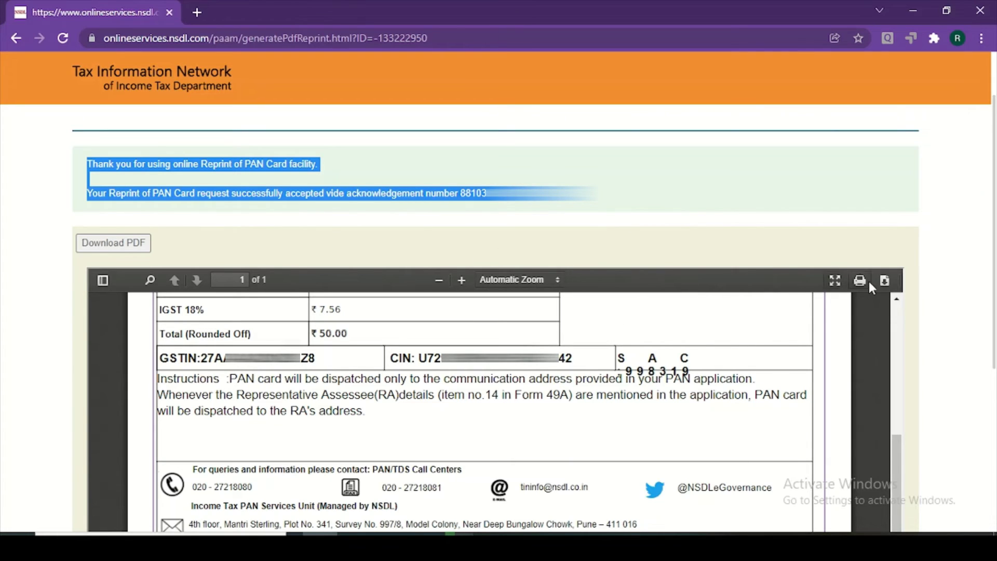
pyautogui.click(885, 283)
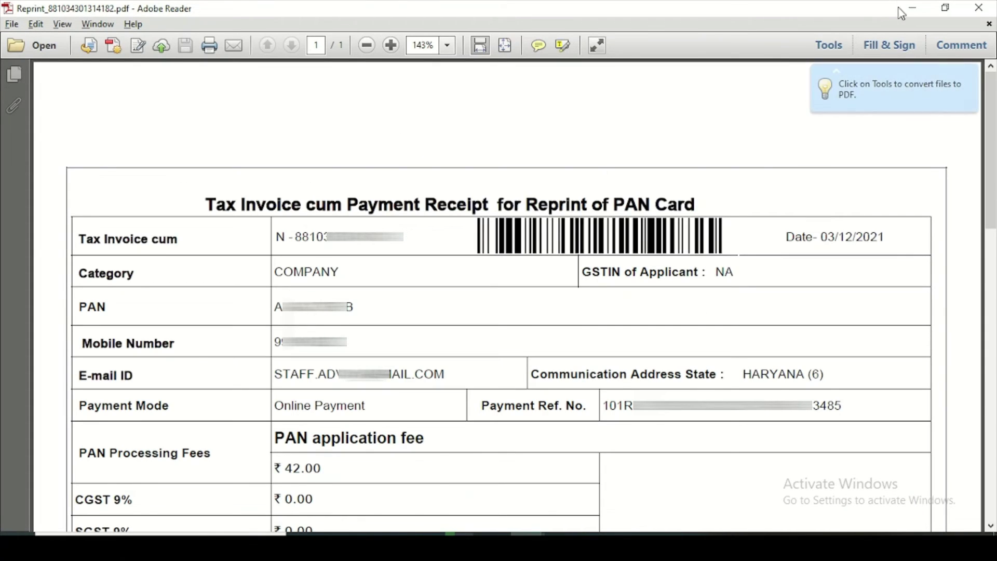
# - Minimize the Adobe Reader invoice and bring back Chrome's PAN reprint confirmation page
pyautogui.click(912, 7)
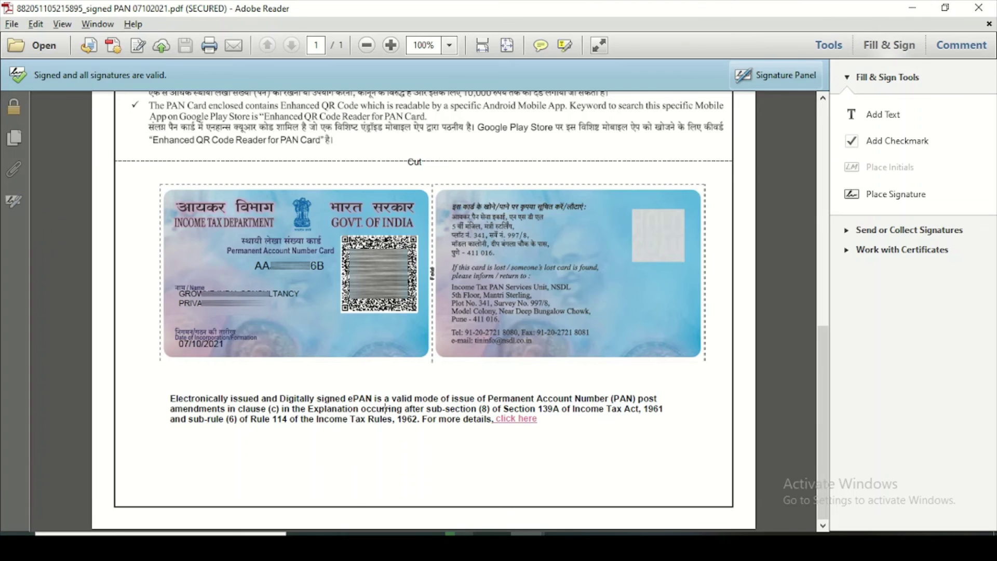
pyautogui.click(320, 535)
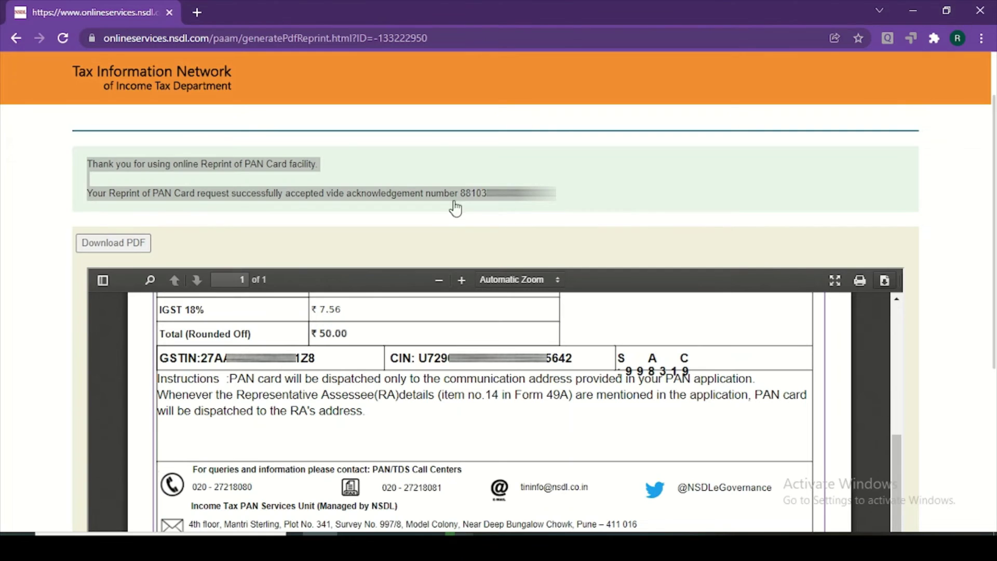
# - Search Google for 'pan card status' in a new tab and open NSDL's Status Track result
pyautogui.click(198, 8)
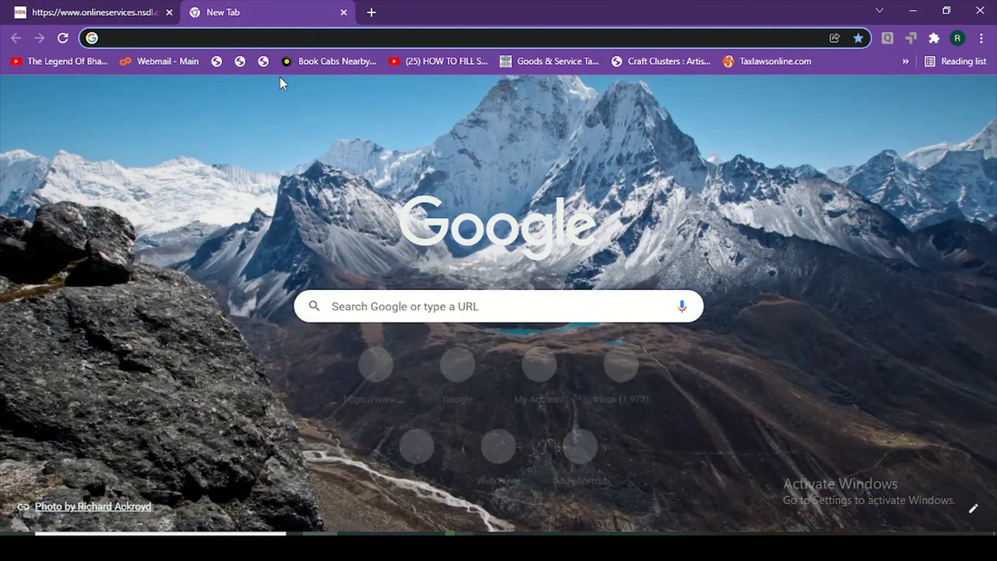
pyautogui.write('pan card status')
pyautogui.press('Return')
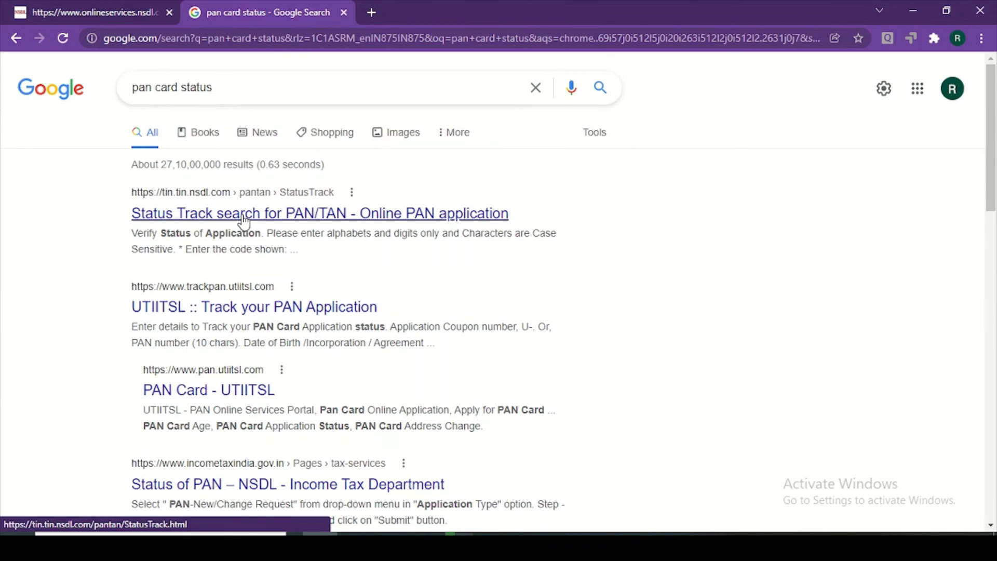
pyautogui.click(244, 220)
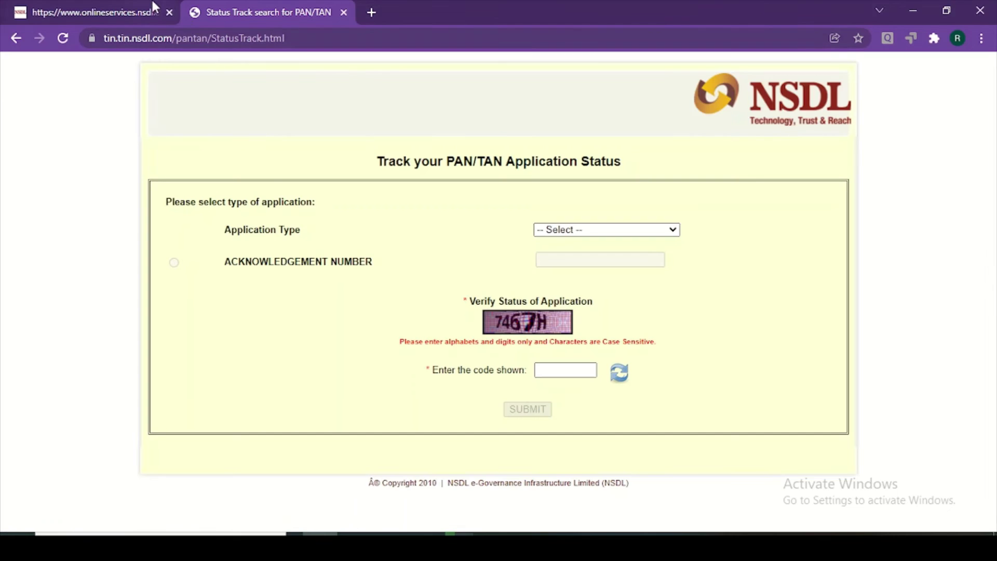
# - Choose PAN - New / Change Request and copy the acknowledgement number from the reprint confirmation
pyautogui.click(598, 231)
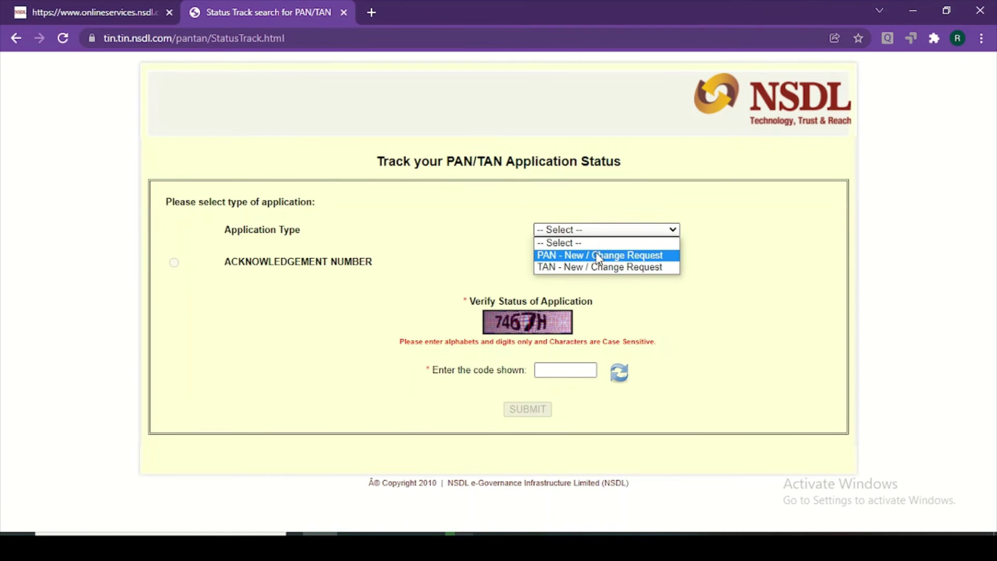
pyautogui.click(597, 254)
pyautogui.click(138, 8)
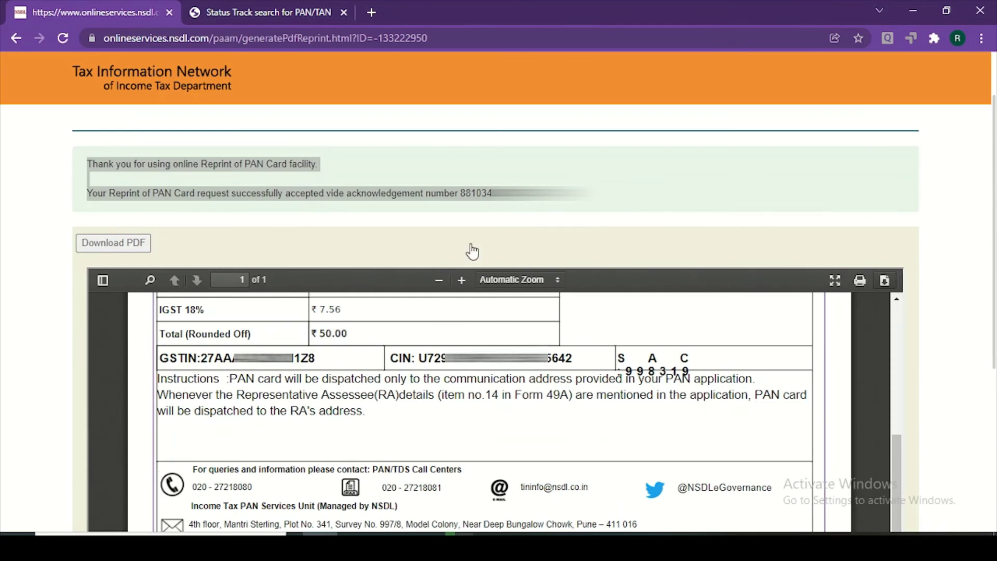
pyautogui.click(491, 220)
pyautogui.moveTo(590, 194); pyautogui.dragTo(462, 197)
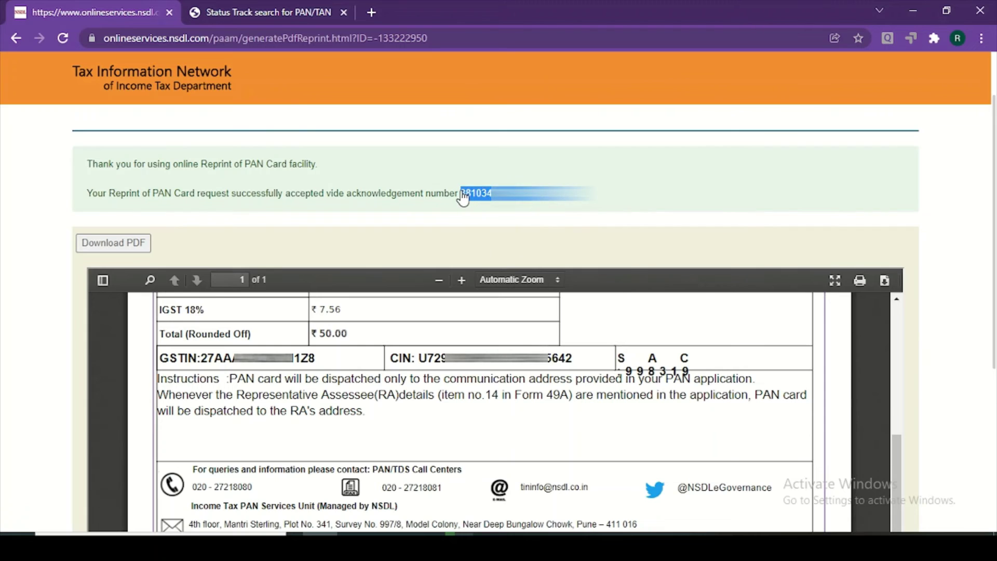
pyautogui.click(473, 227)
pyautogui.moveTo(461, 197); pyautogui.dragTo(571, 197)
# - Paste the acknowledgement number, enter captcha 7467h and submit the status query
pyautogui.click(224, 5)
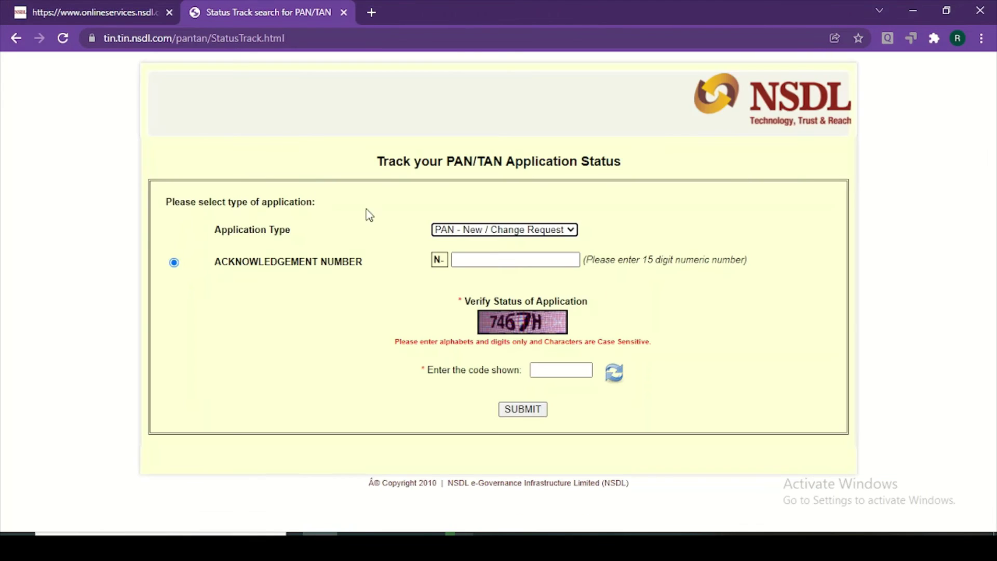
pyautogui.click(478, 258)
pyautogui.hotkey('ctrl', 'v')
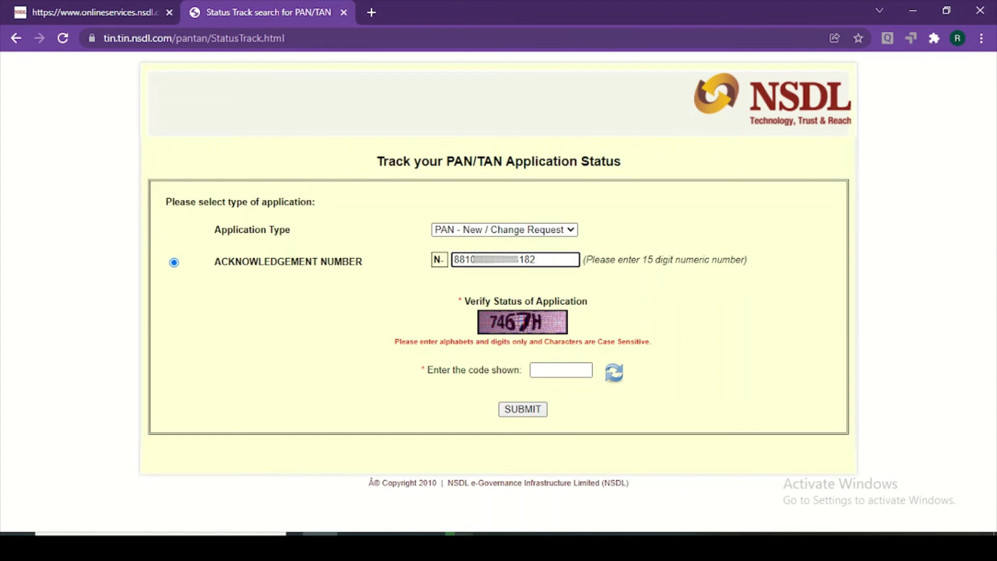
pyautogui.click(555, 373)
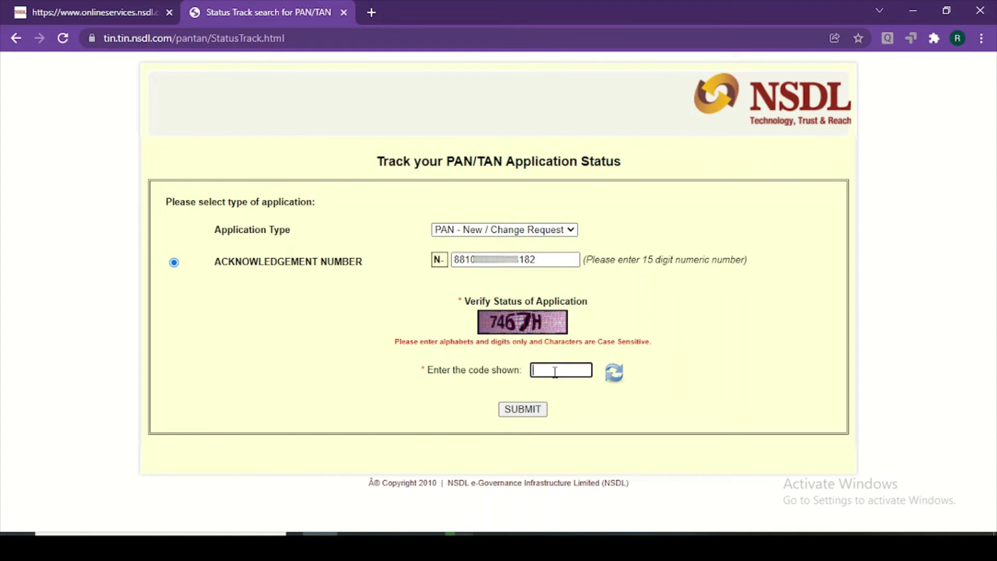
pyautogui.write('7467h')
pyautogui.click(533, 411)
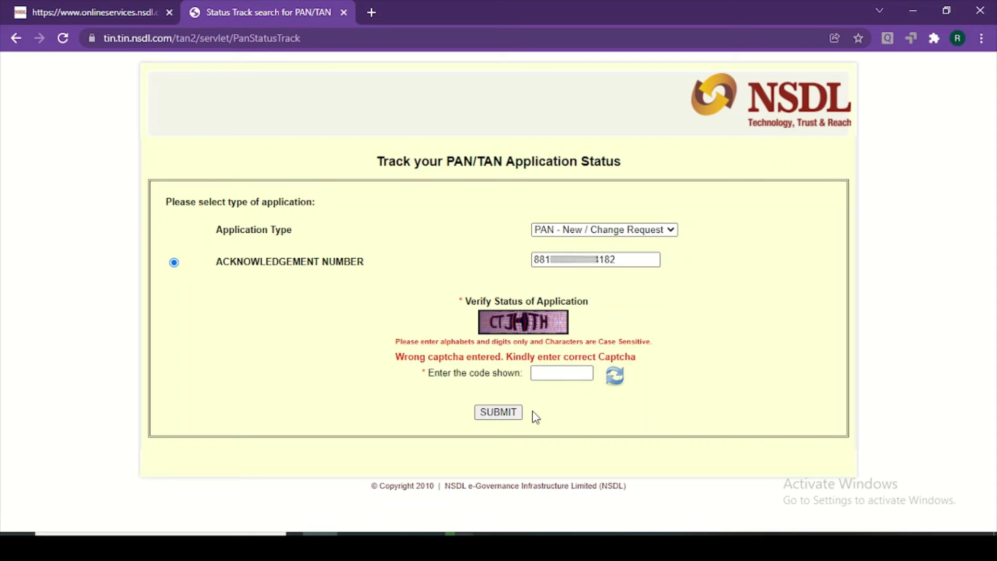
# - Resubmit with captcha CTJHTH, getting 'Sorry, No record found.'
pyautogui.click(549, 373)
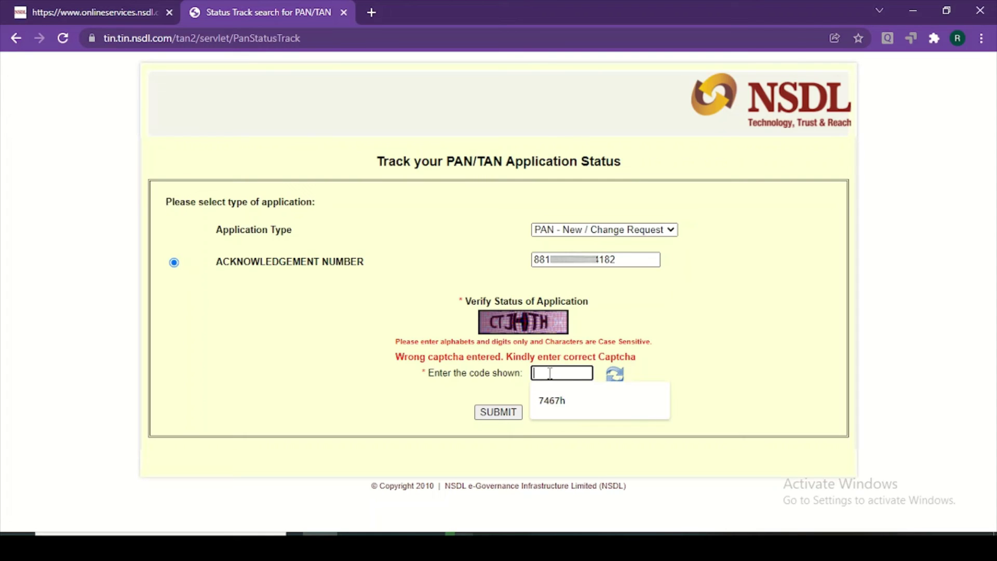
pyautogui.write('CTJ')
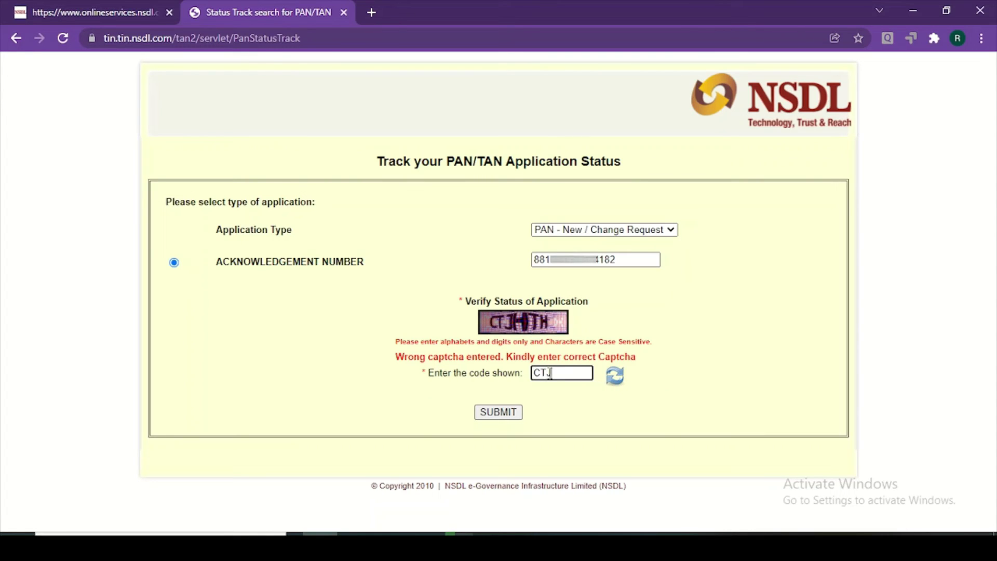
pyautogui.write('HTH')
pyautogui.click(498, 413)
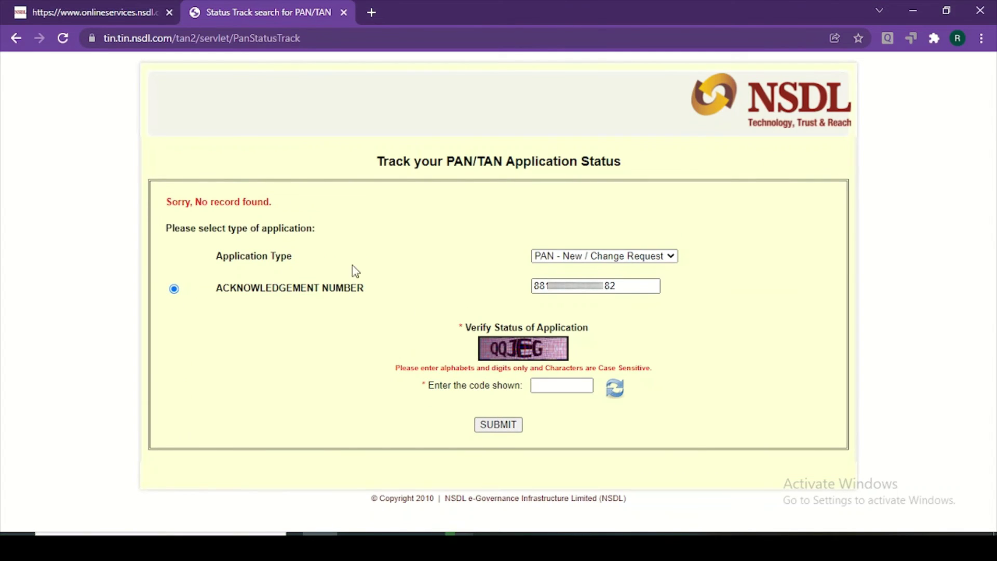
pyautogui.moveTo(269, 201); pyautogui.dragTo(197, 201)
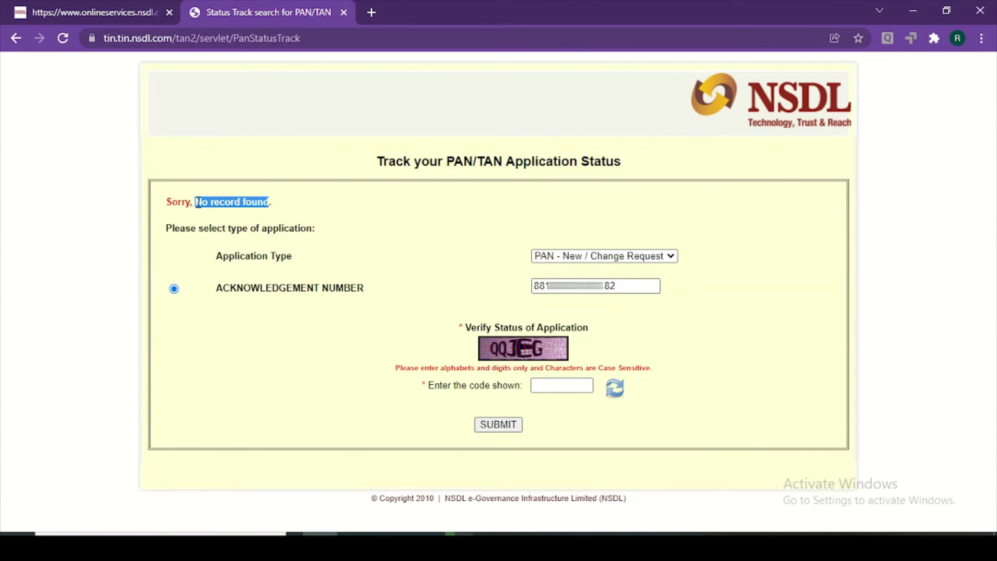
pyautogui.click(69, 7)
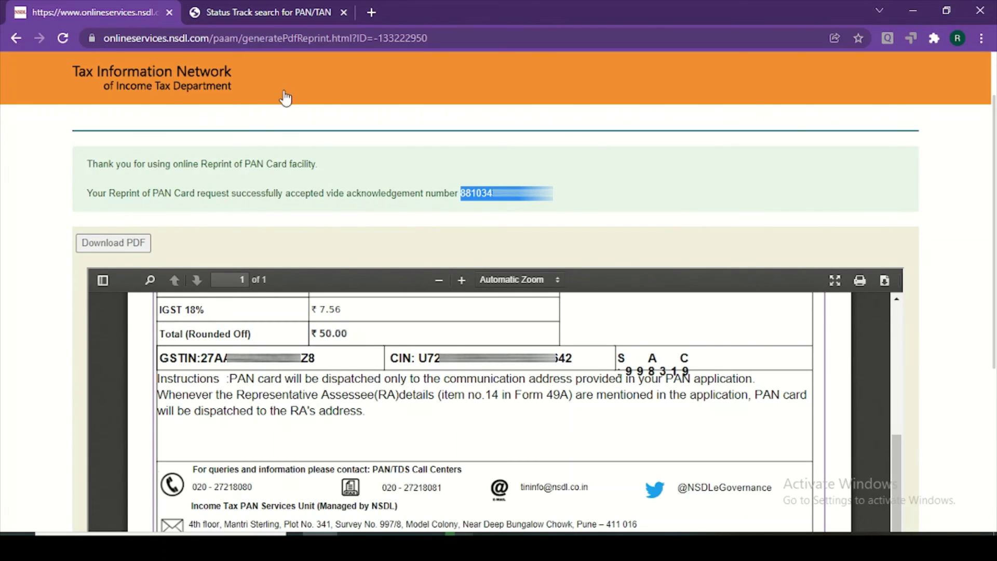
pyautogui.click(244, 12)
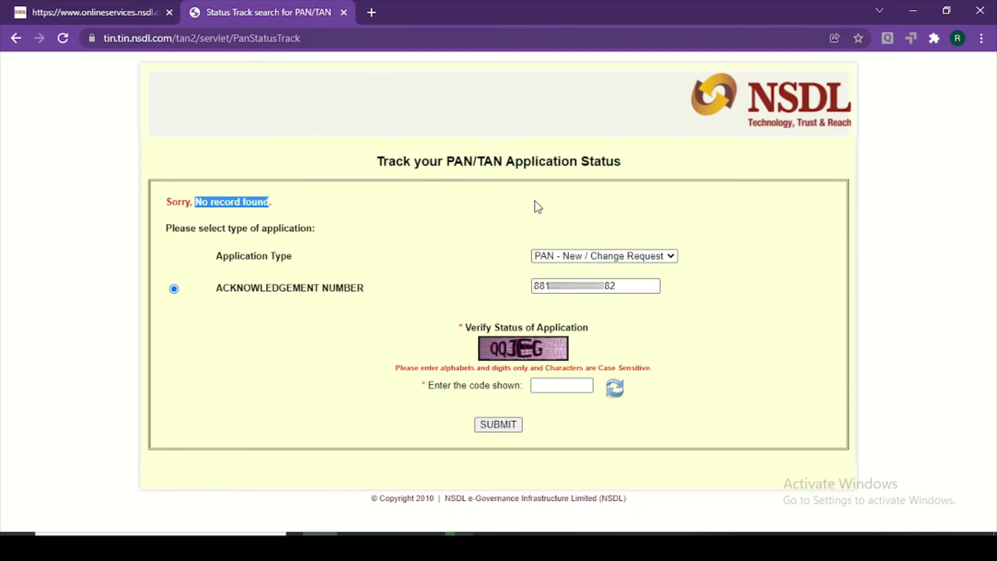
pyautogui.click(394, 278)
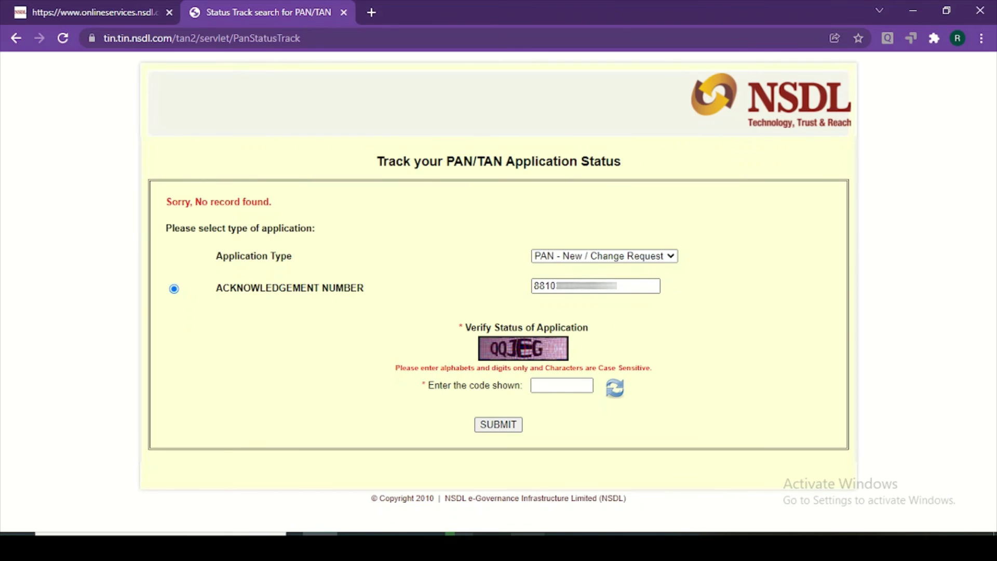
pyautogui.click(78, 10)
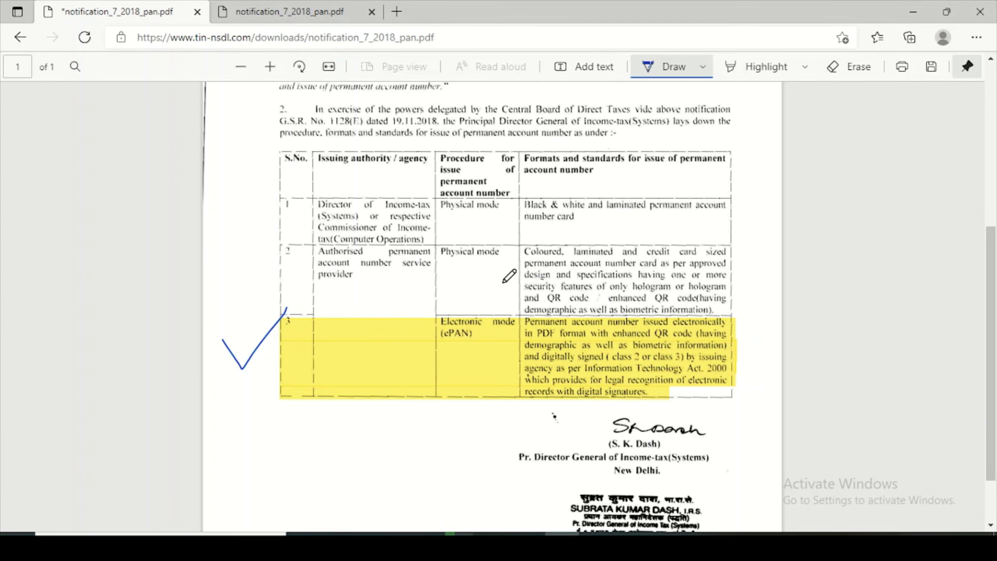
# - Scroll through notification_7_2018_pan.pdf to the highlighted Electronic mode (ePAN) row
pyautogui.scroll(4, 508, 276)
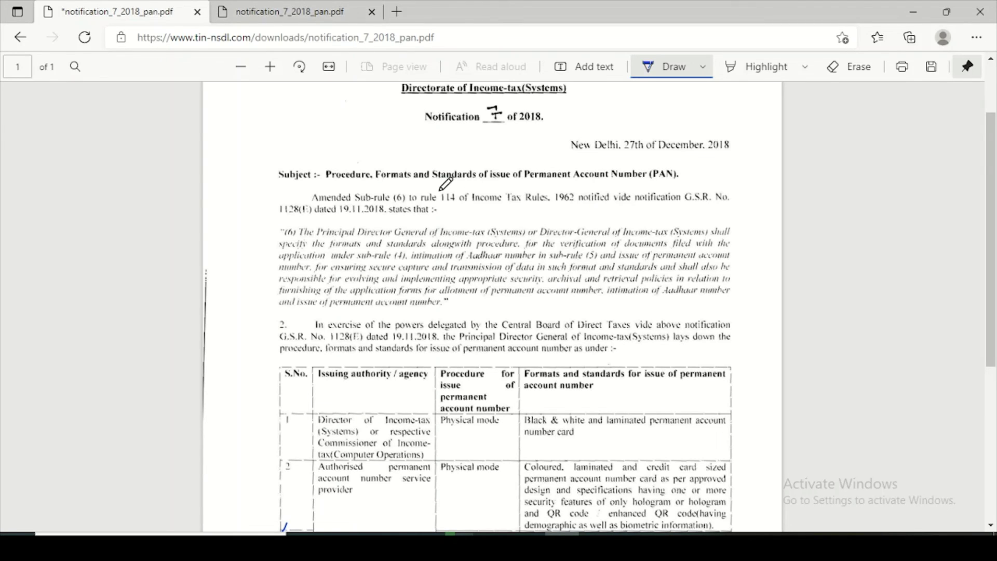
pyautogui.scroll(2, 445, 183)
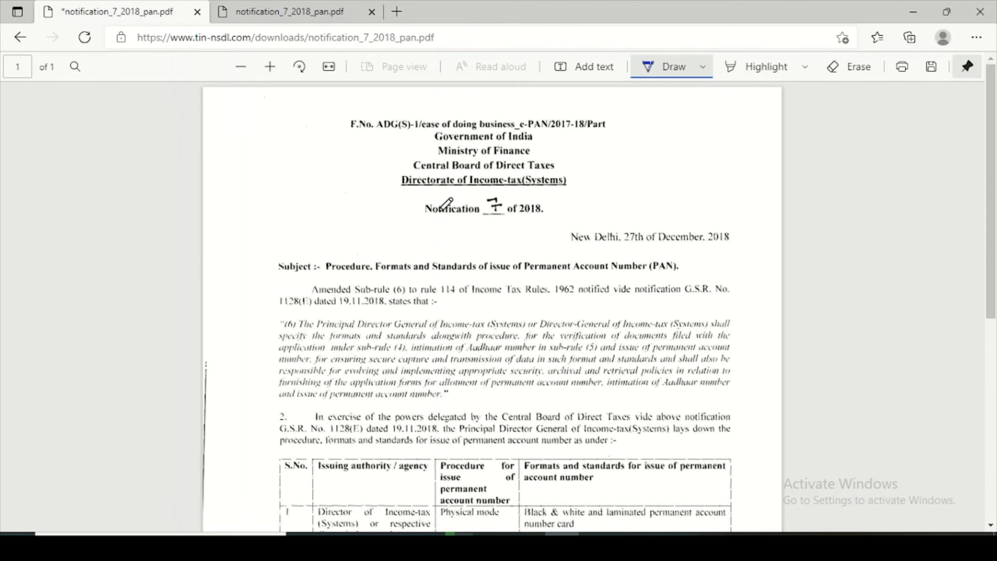
pyautogui.scroll(-3, 445, 204)
pyautogui.scroll(-3, 445, 203)
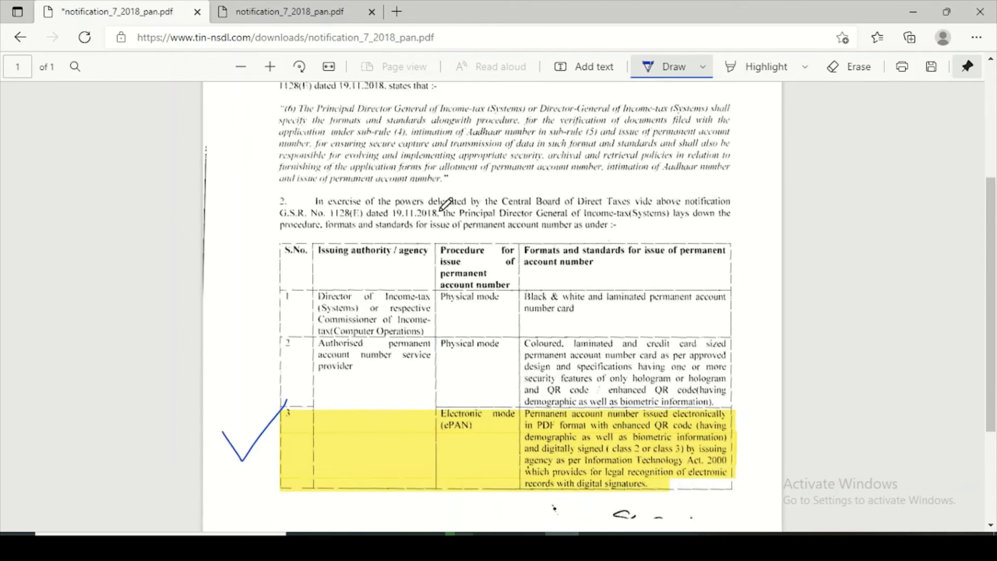
pyautogui.scroll(-2, 445, 205)
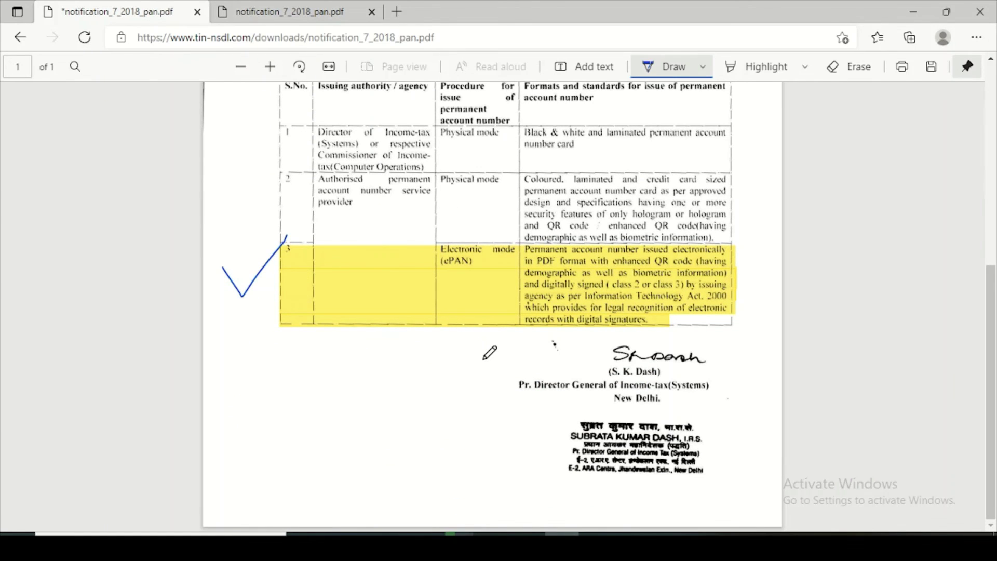
pyautogui.scroll(8, 472, 329)
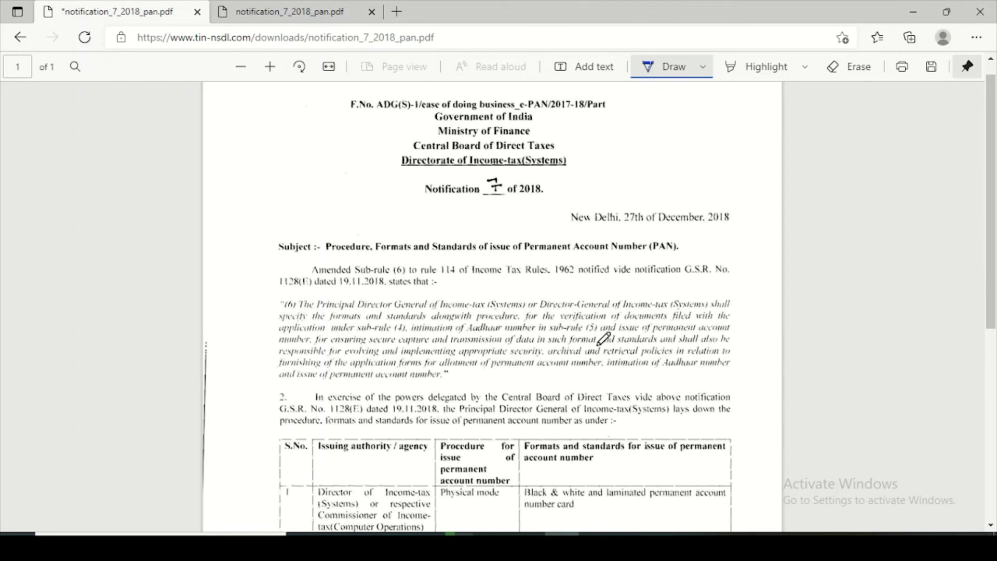
pyautogui.scroll(-6, 538, 278)
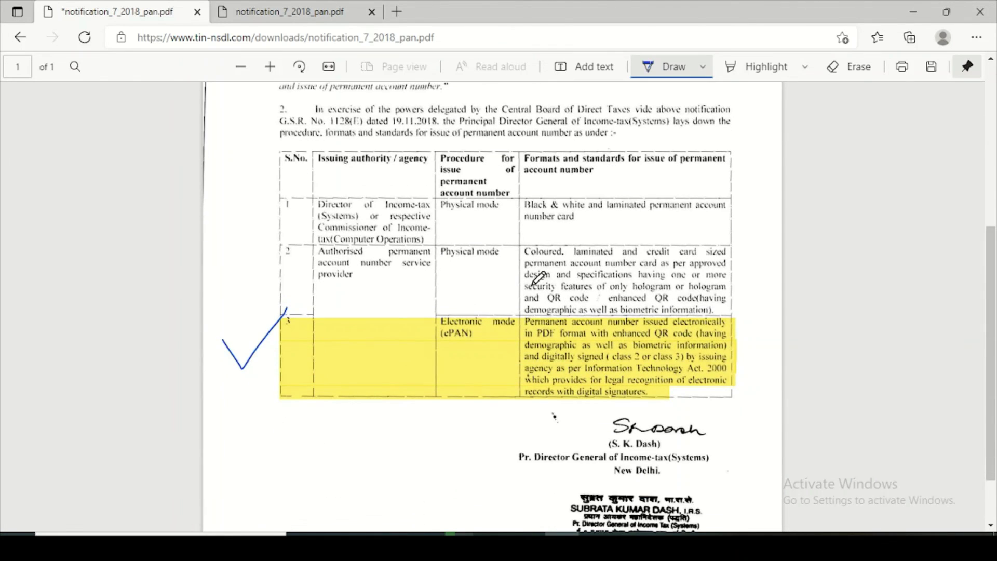